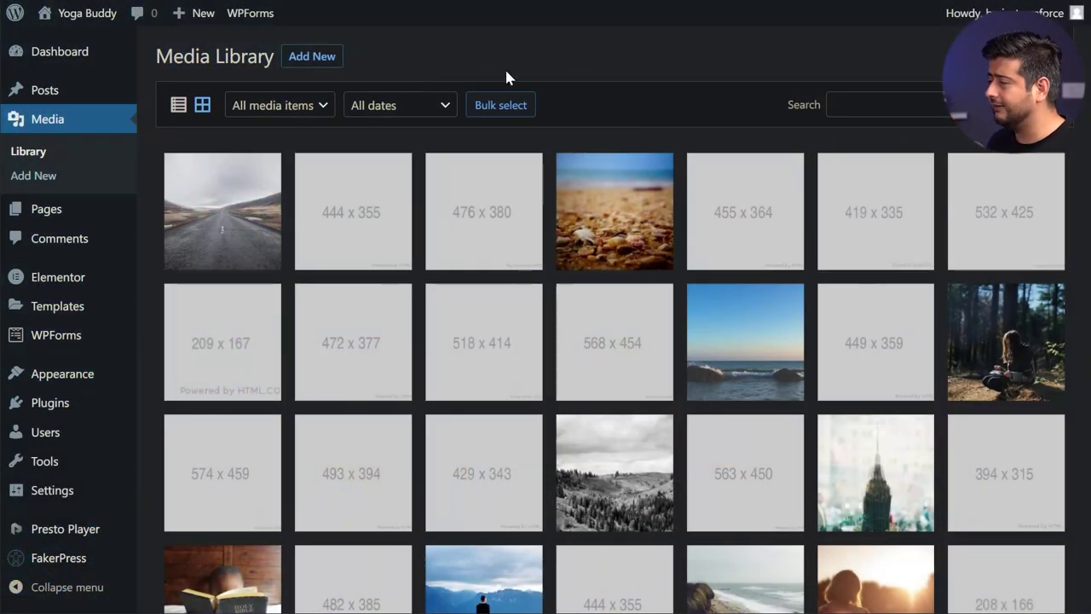
- Look through the image thumbnails in the Media Library, from the first rows down to the older uploads
scroll(628, 68, "down", 20)
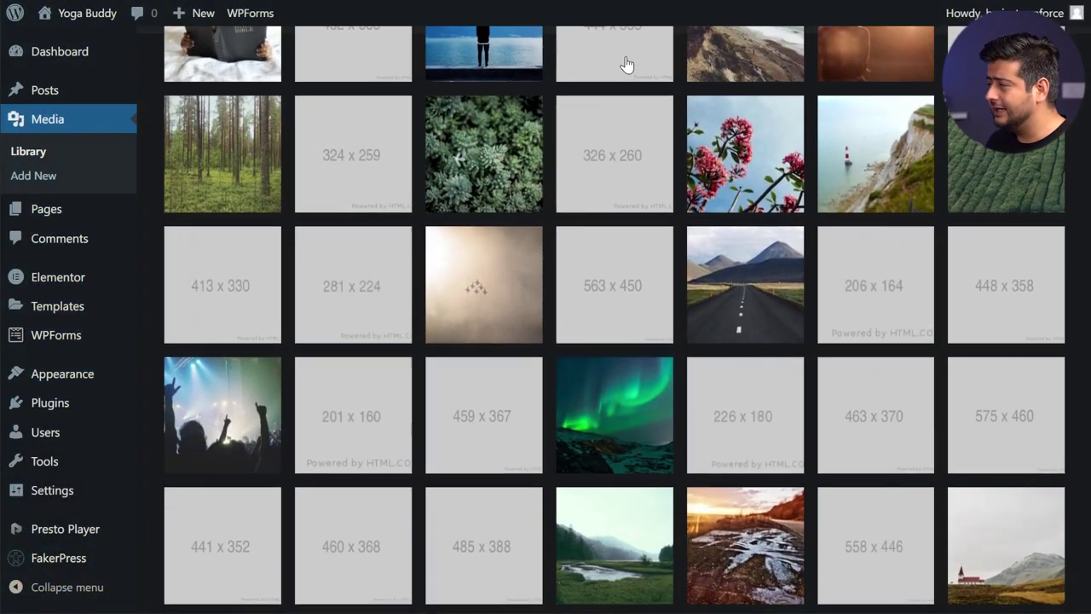
scroll(633, 74, "down", 12)
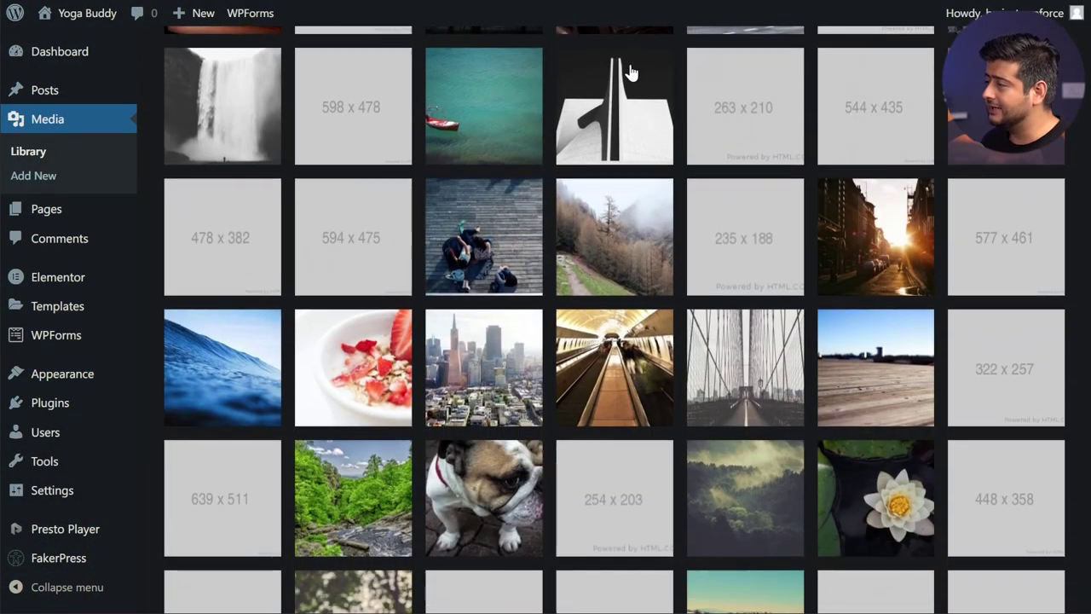
scroll(643, 119, "down", 3)
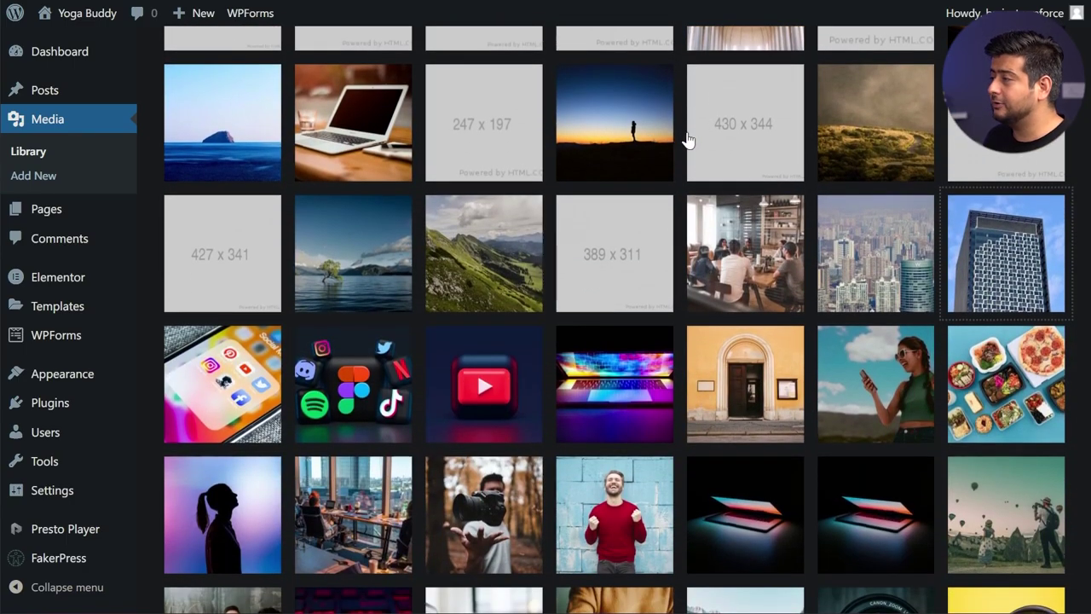
scroll(693, 117, "up", 15)
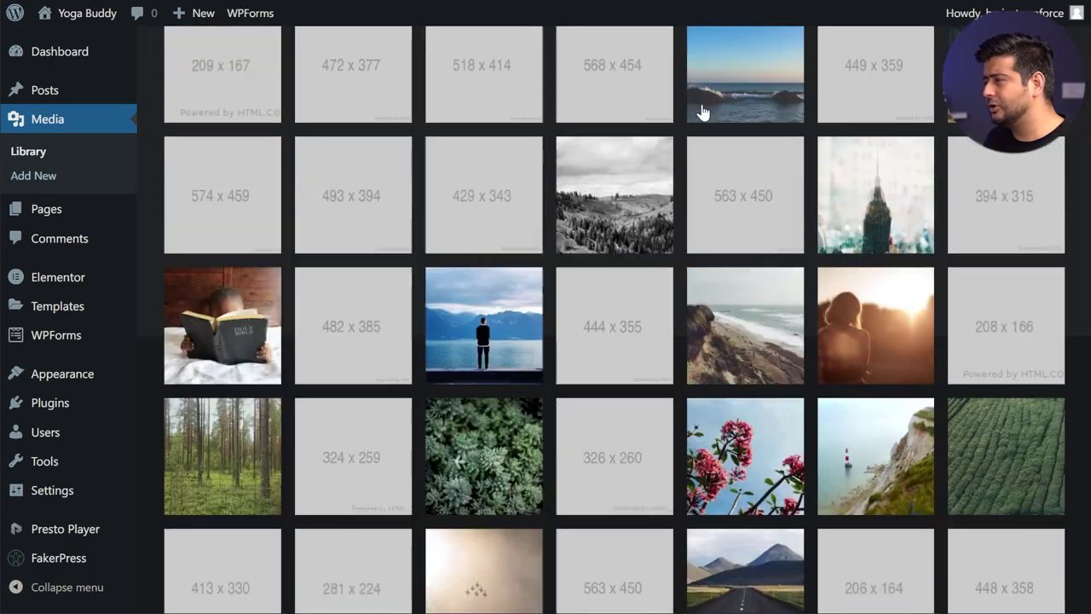
scroll(710, 109, "down", 15)
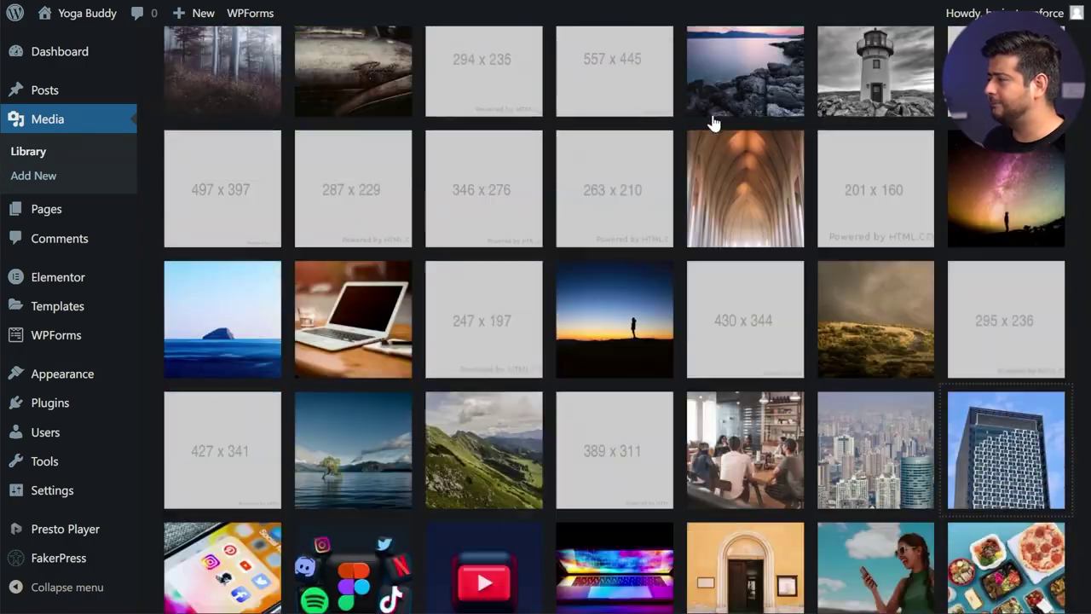
scroll(714, 129, "down", 6)
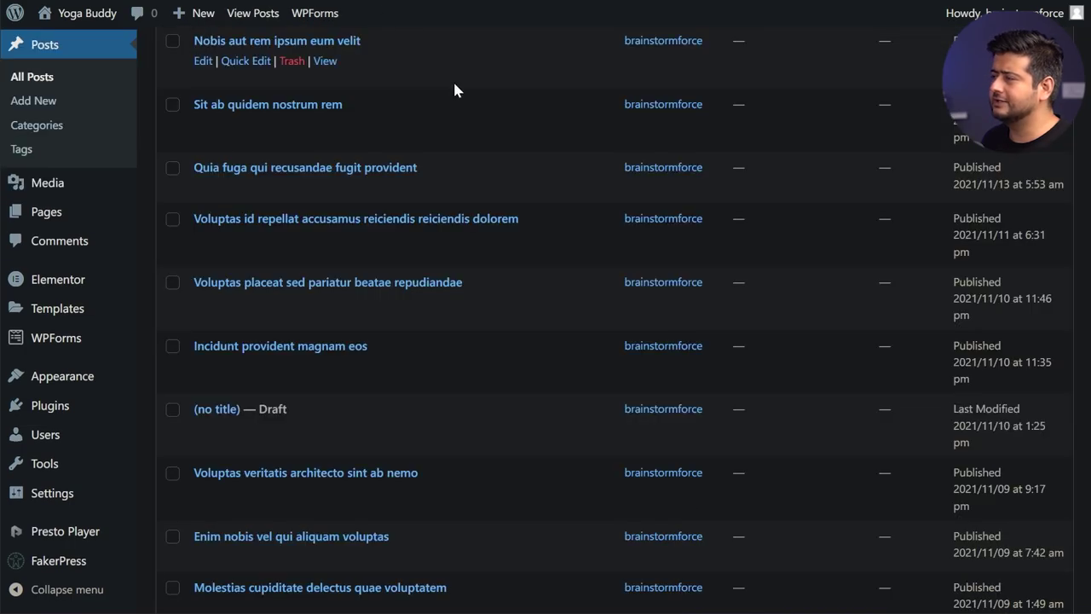
- Look through the list of all posts, from the scheduled ones to the oldest published ones on the first page
scroll(650, 296, "up", 6)
scroll(650, 296, "up", 15)
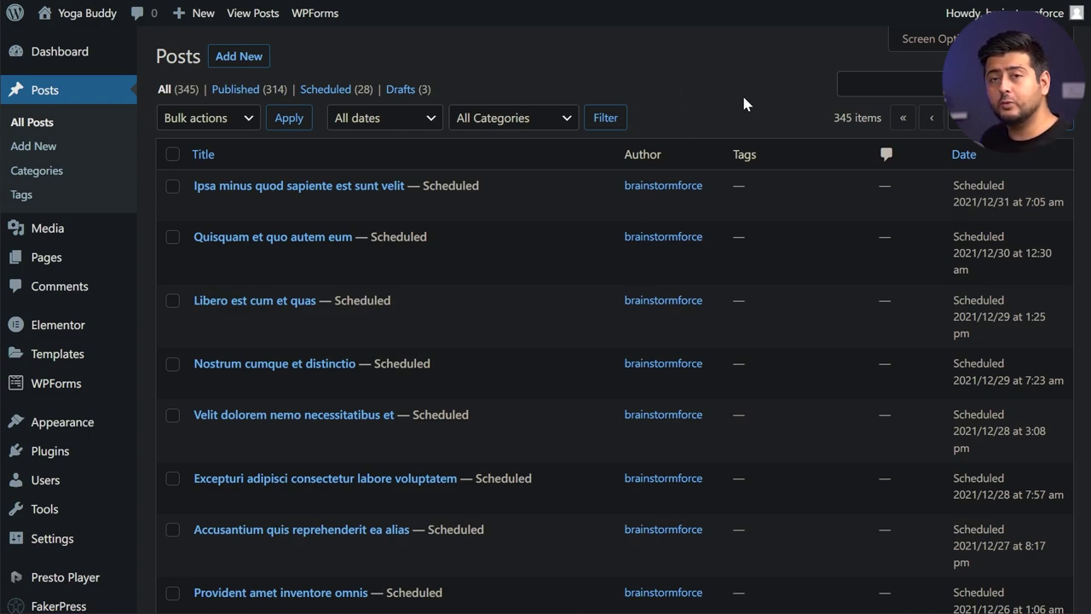
scroll(744, 101, "down", 20)
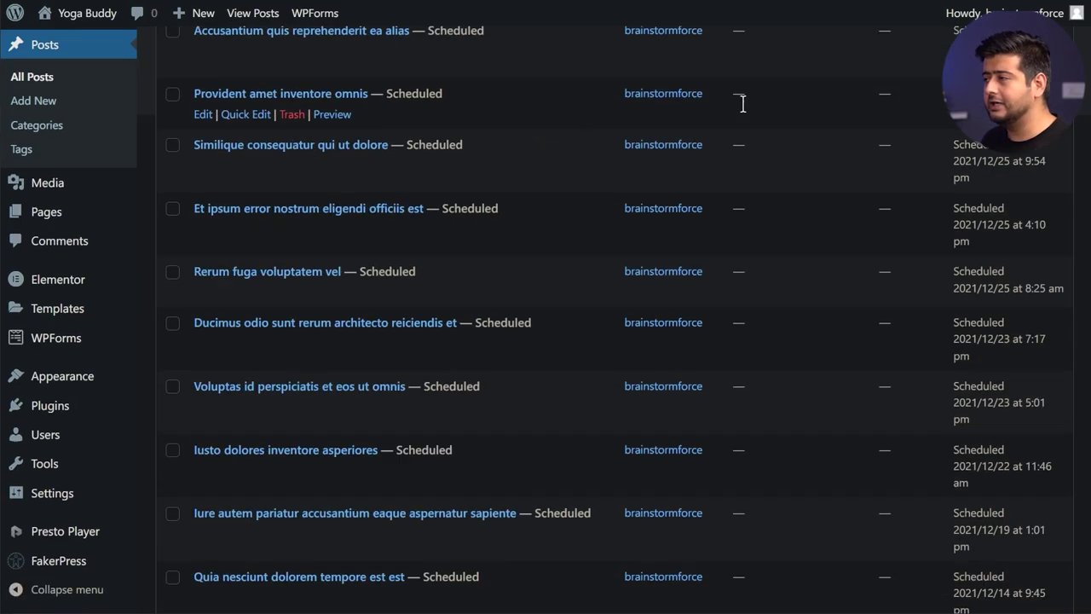
scroll(739, 106, "down", 20)
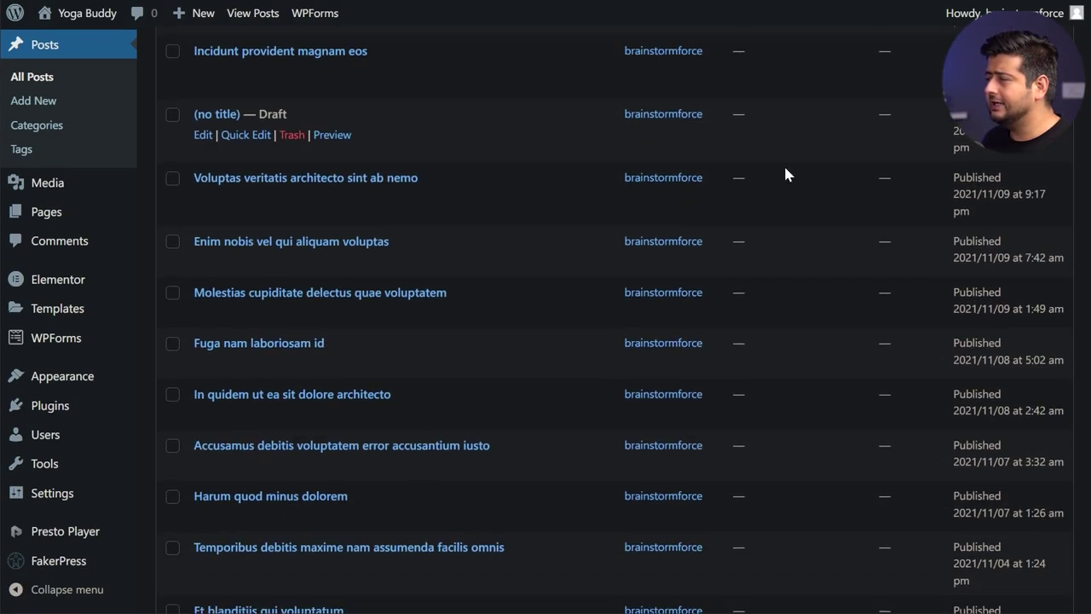
scroll(849, 353, "down", 10)
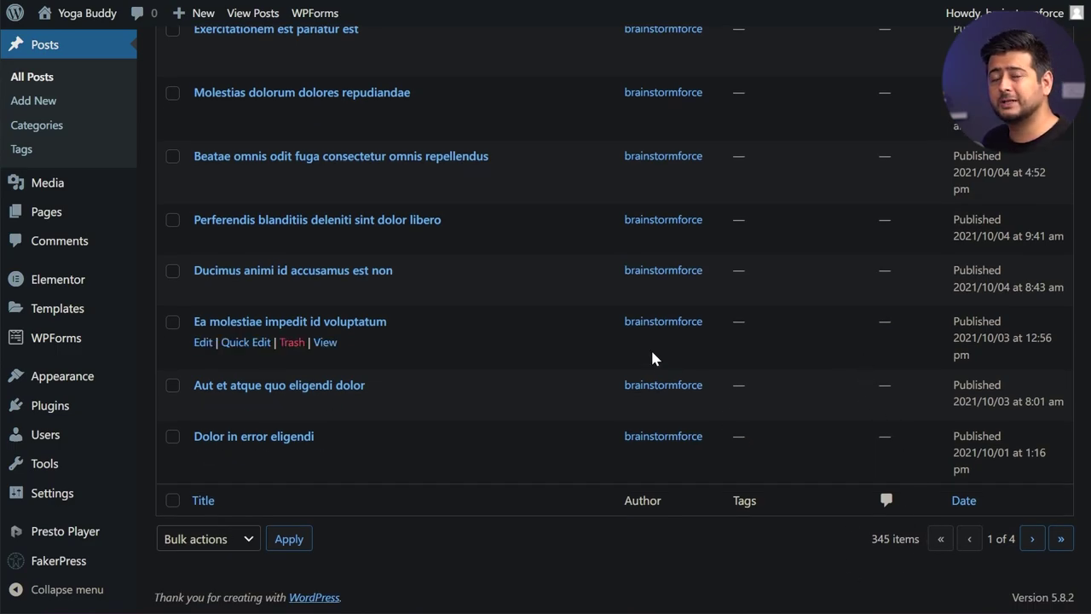
scroll(604, 293, "up", 20)
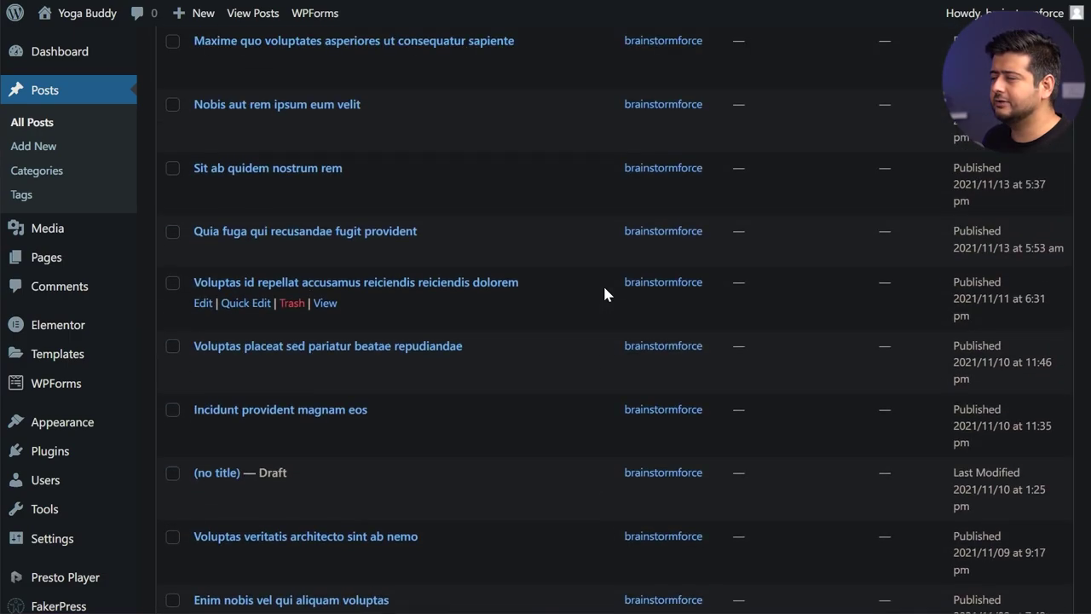
scroll(605, 292, "up", 15)
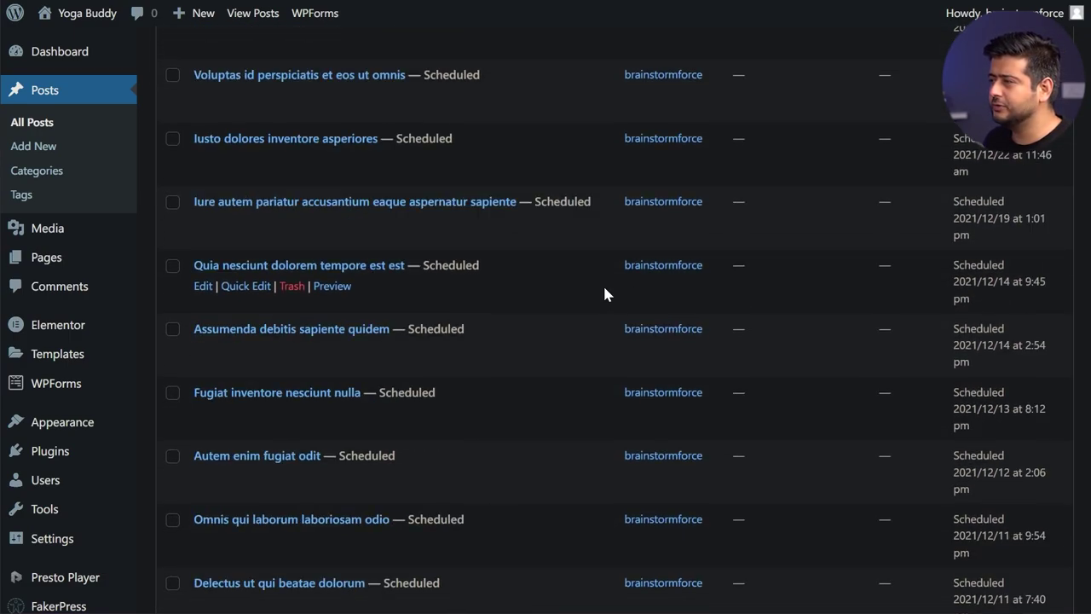
scroll(604, 293, "up", 10)
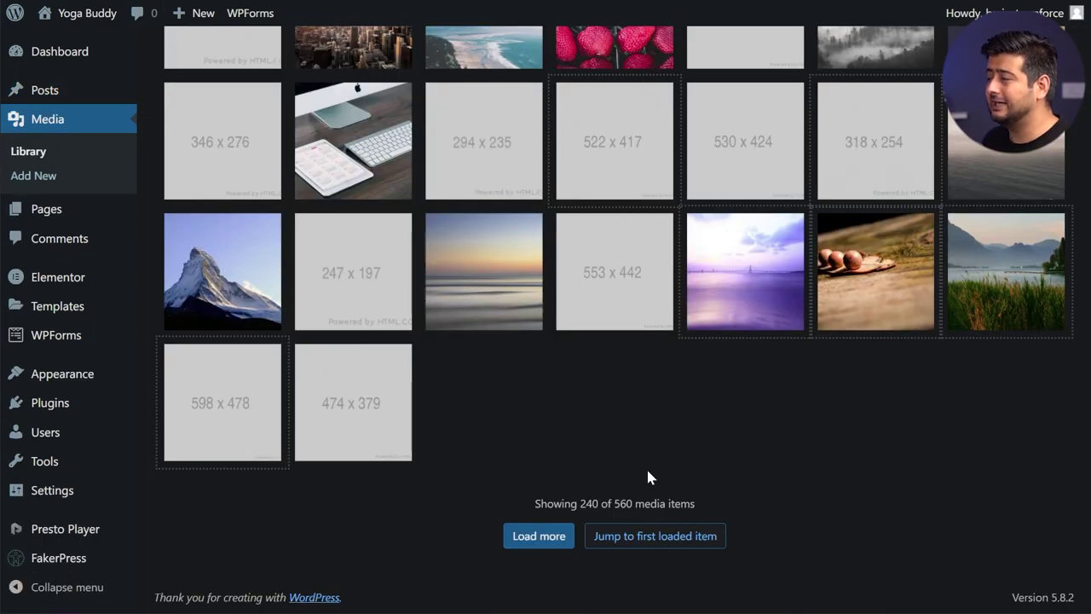
- Examine how the uploaded images are arranged in the Media Library grid, starting from the last loaded items
scroll(648, 477, "up", 15)
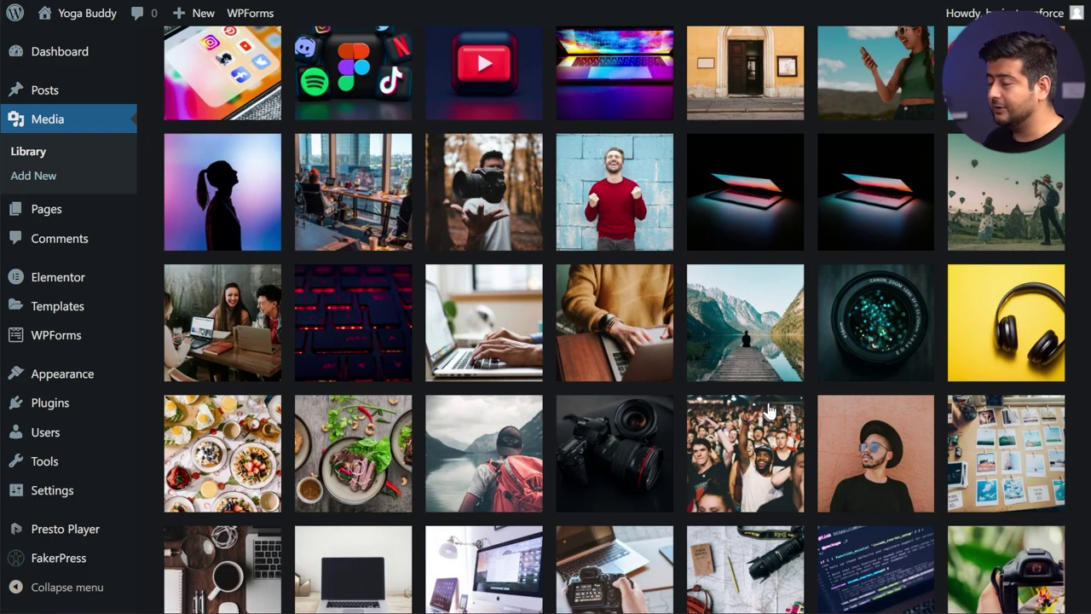
scroll(767, 409, "down", 10)
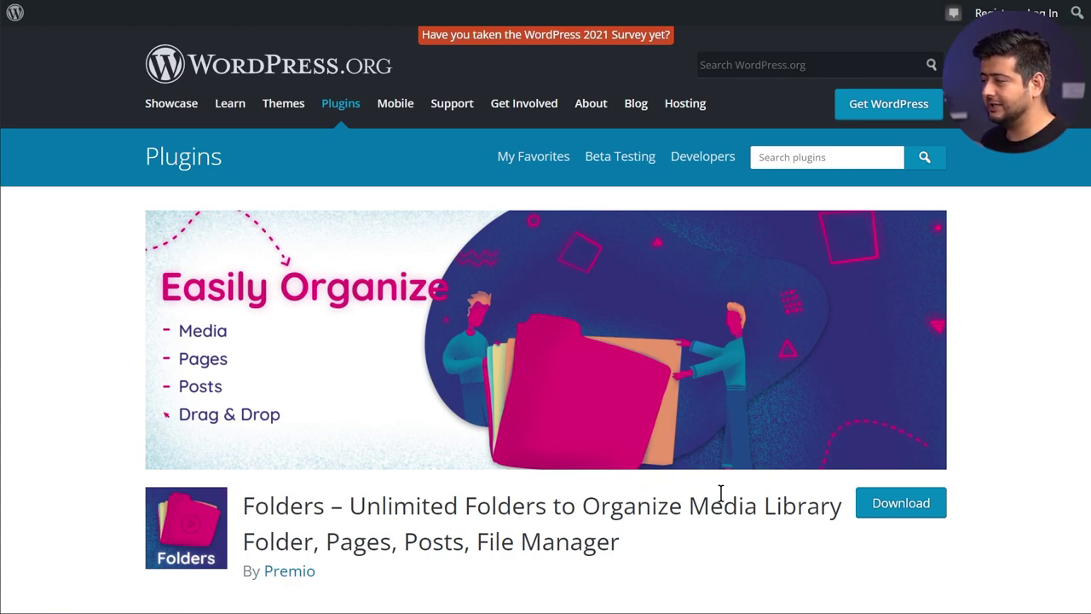
- View the WordPress.org page of the Folders plugin by Premio, including its title and banner
scroll(727, 493, "down", 1)
scroll(727, 492, "down", 1)
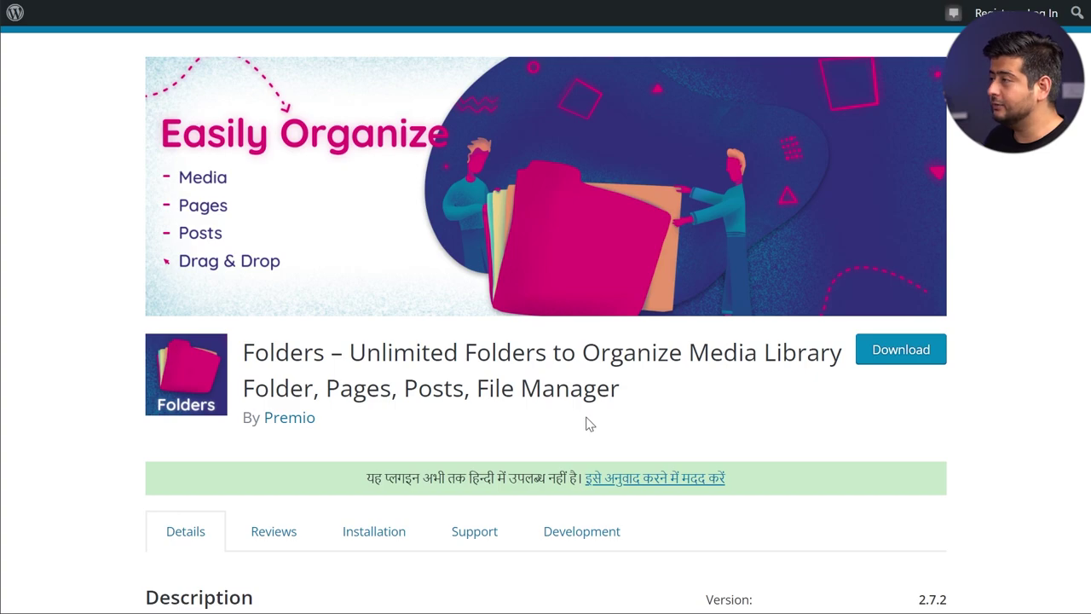
scroll(586, 424, "up", 2)
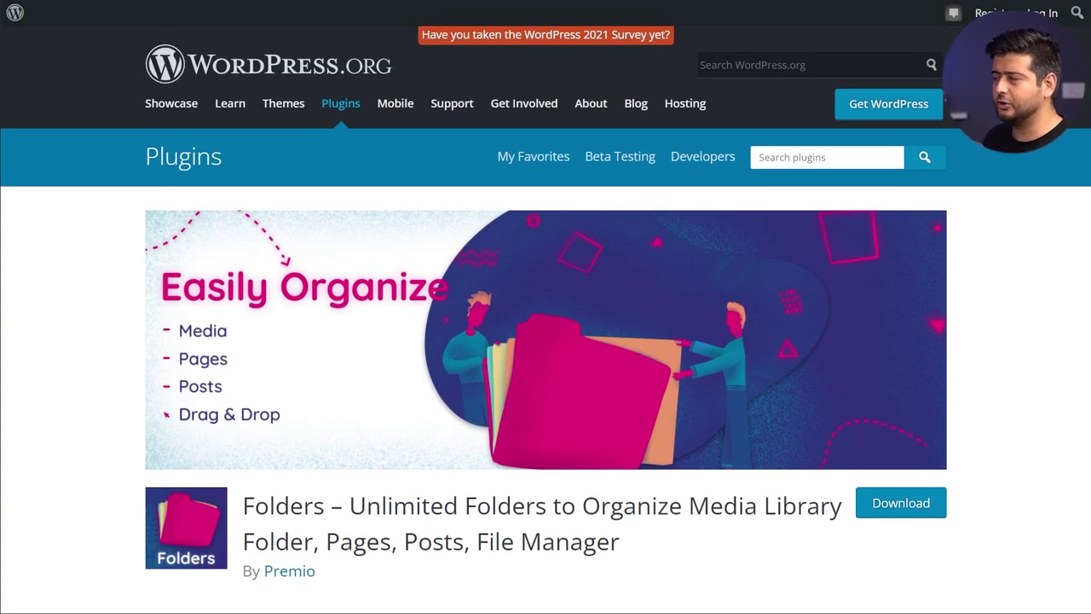
- Return to the "media library" plugin search results and compare the available media folder plugins
key("alt+Left")
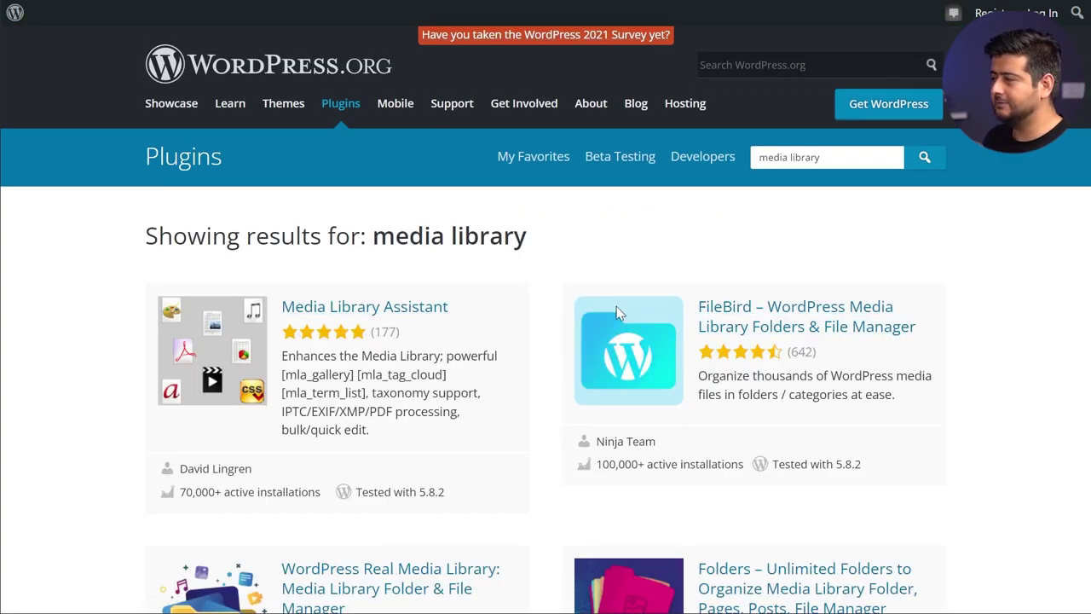
scroll(288, 302, "down", 2)
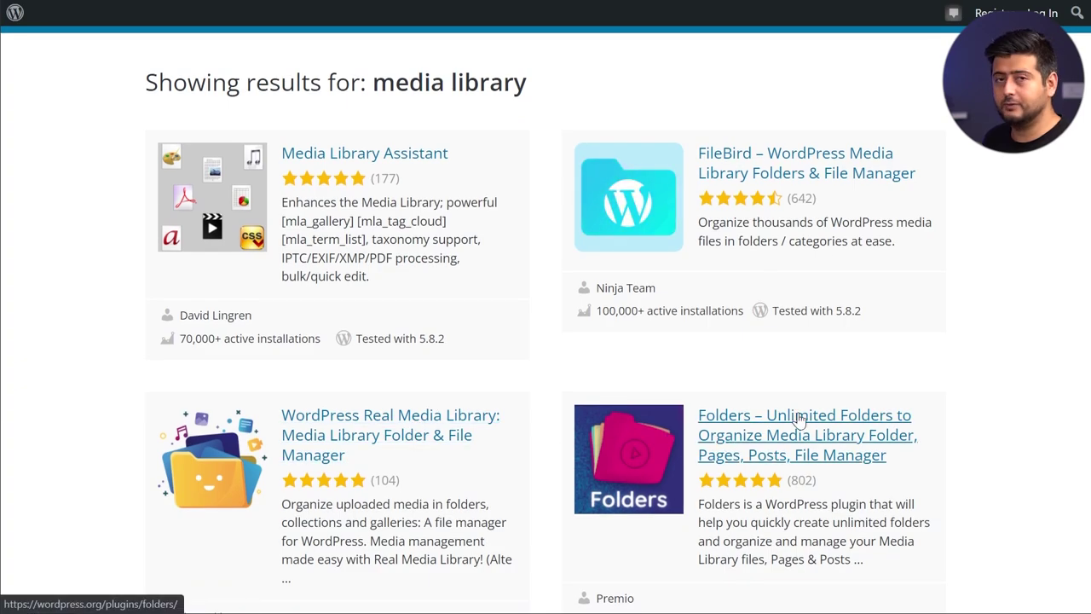
scroll(804, 475, "down", 5)
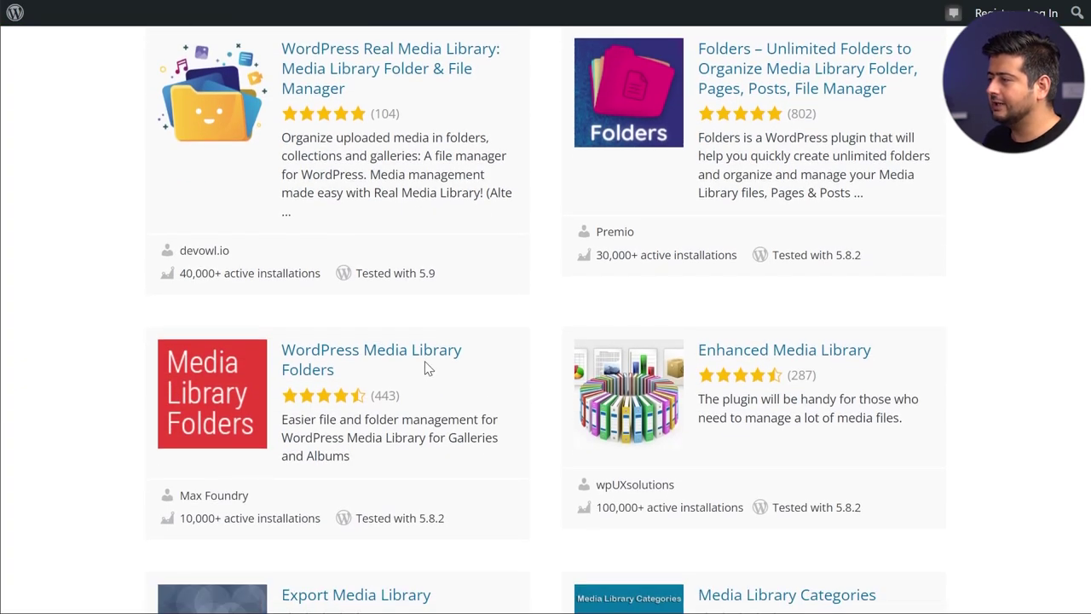
scroll(702, 363, "down", 2)
scroll(559, 293, "up", 5)
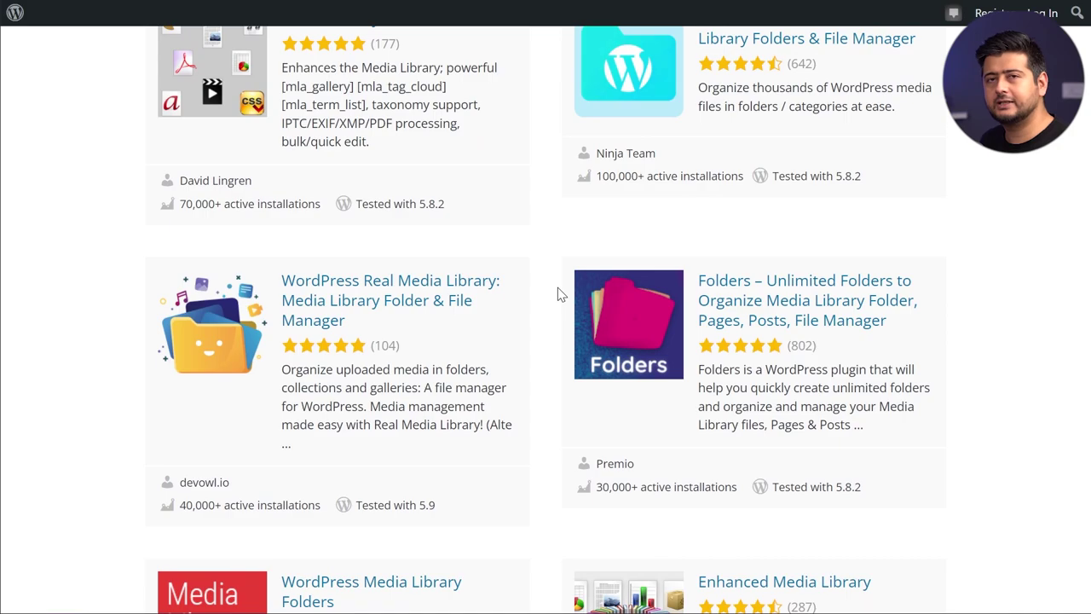
scroll(558, 288, "up", 4)
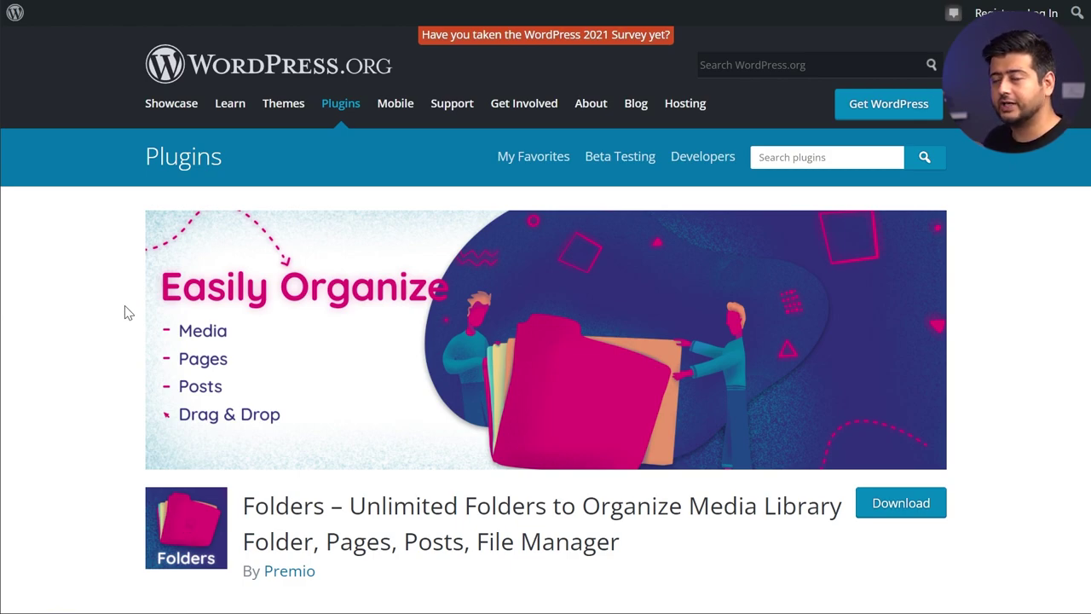
- Review the Folders plugin's description and compatibility details on its WordPress.org page
scroll(128, 311, "down", 2)
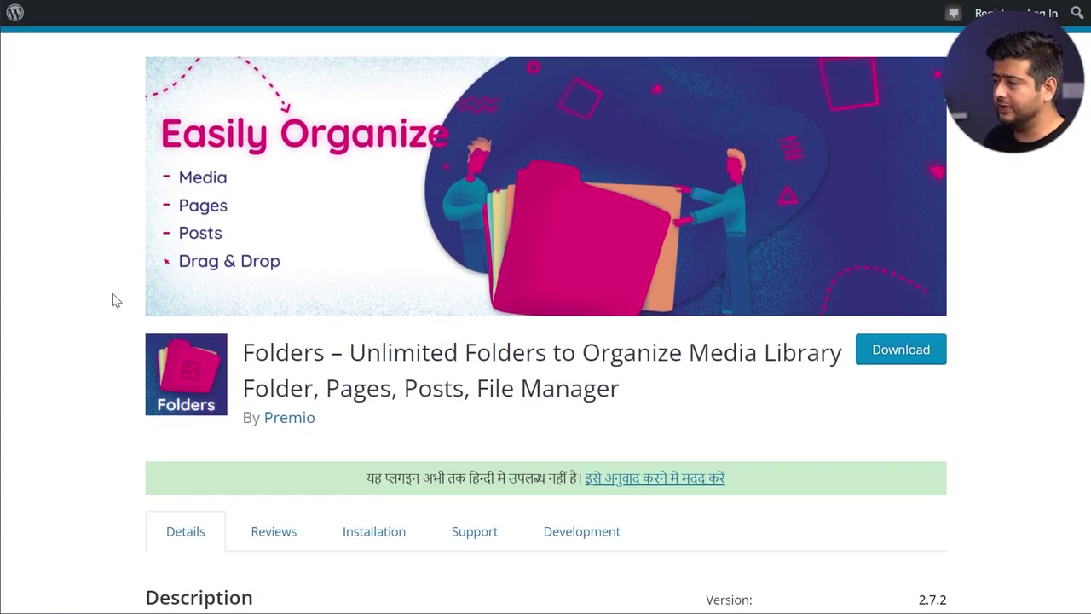
scroll(117, 301, "down", 2)
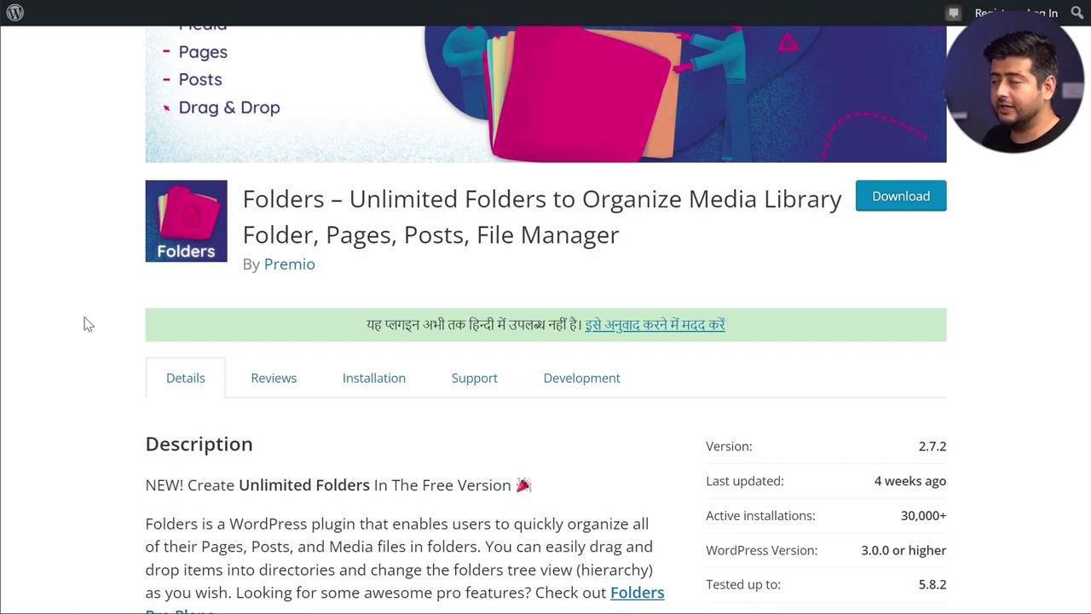
scroll(91, 319, "up", 4)
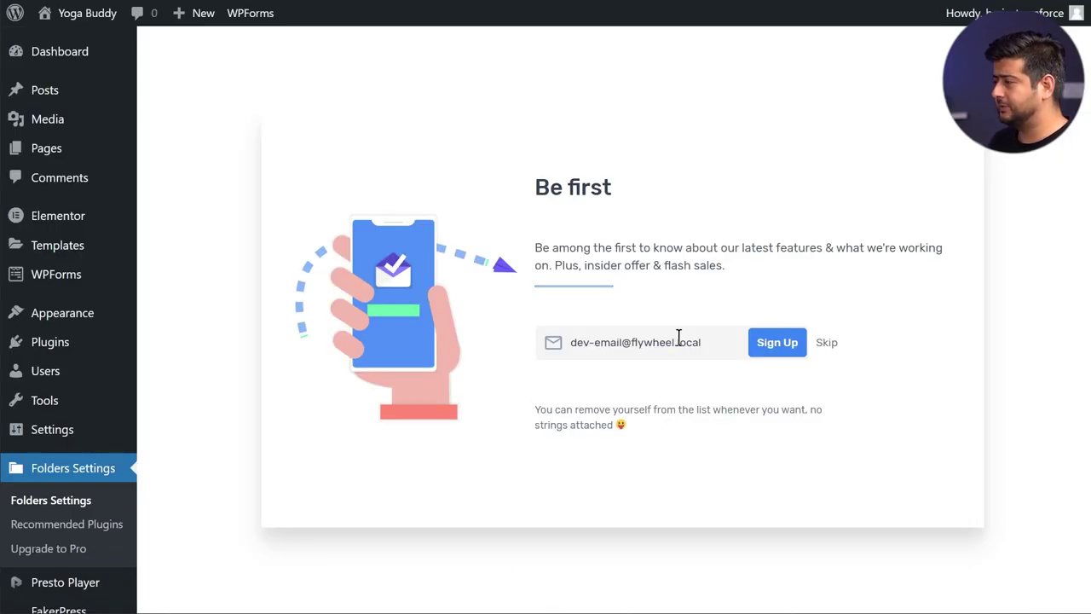
- Skip the Folders plugin's e-mail sign-up and dismiss its welcome video dialog
left_click(827, 342)
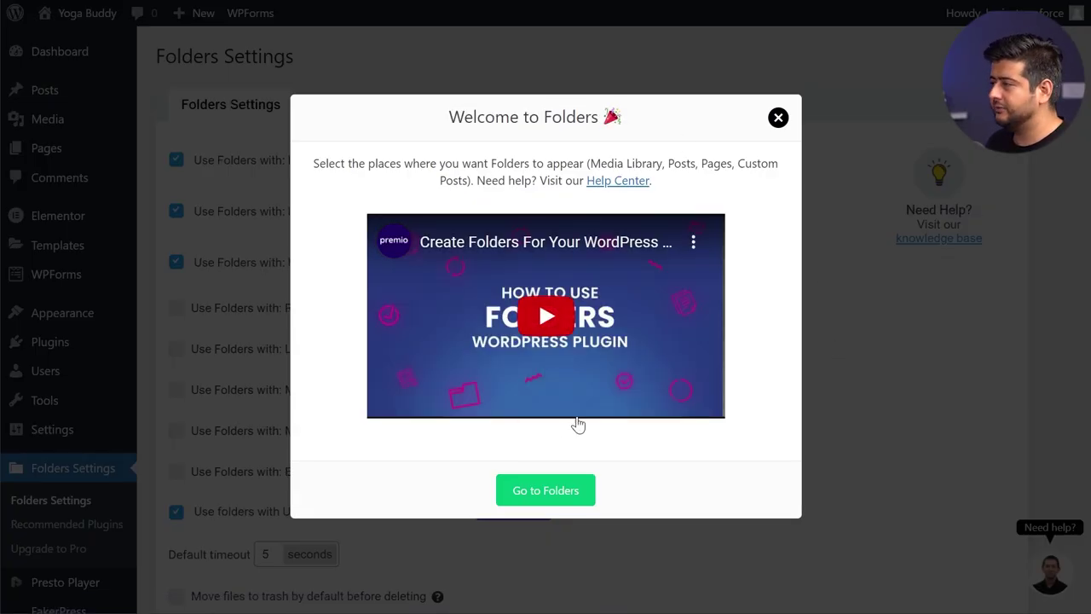
left_click(777, 118)
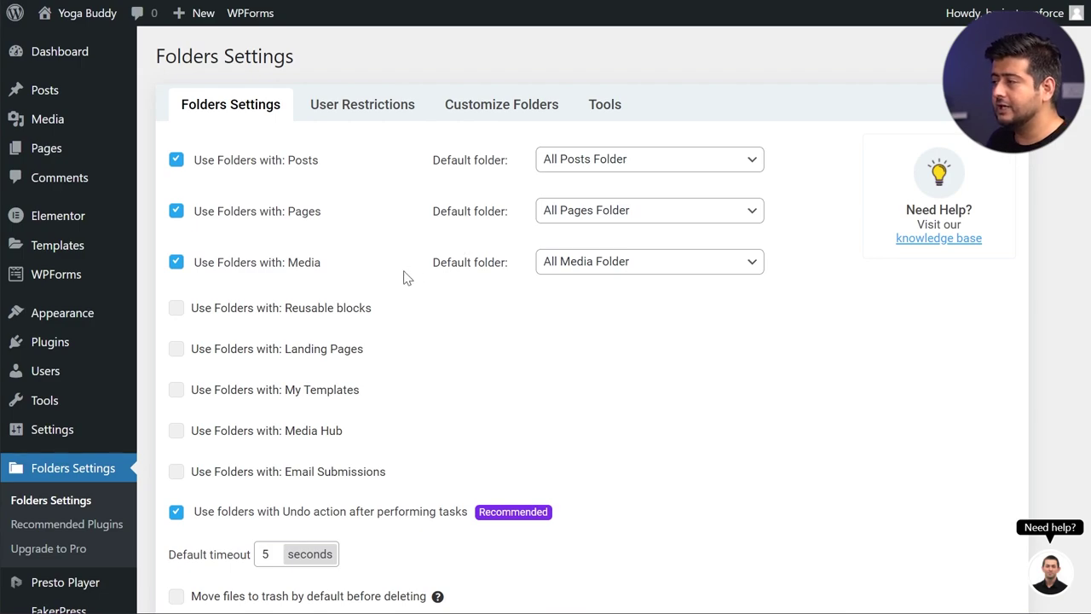
- Examine the Folders Settings options, from the content types that can use folders down to Dynamic Folders
mouse_move(277, 316)
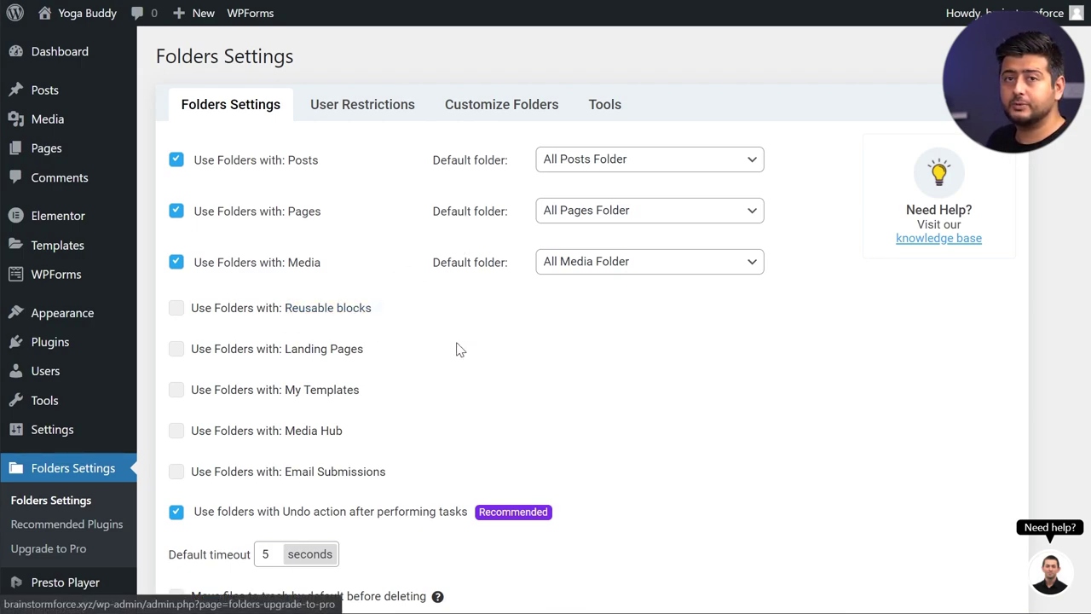
mouse_move(359, 313)
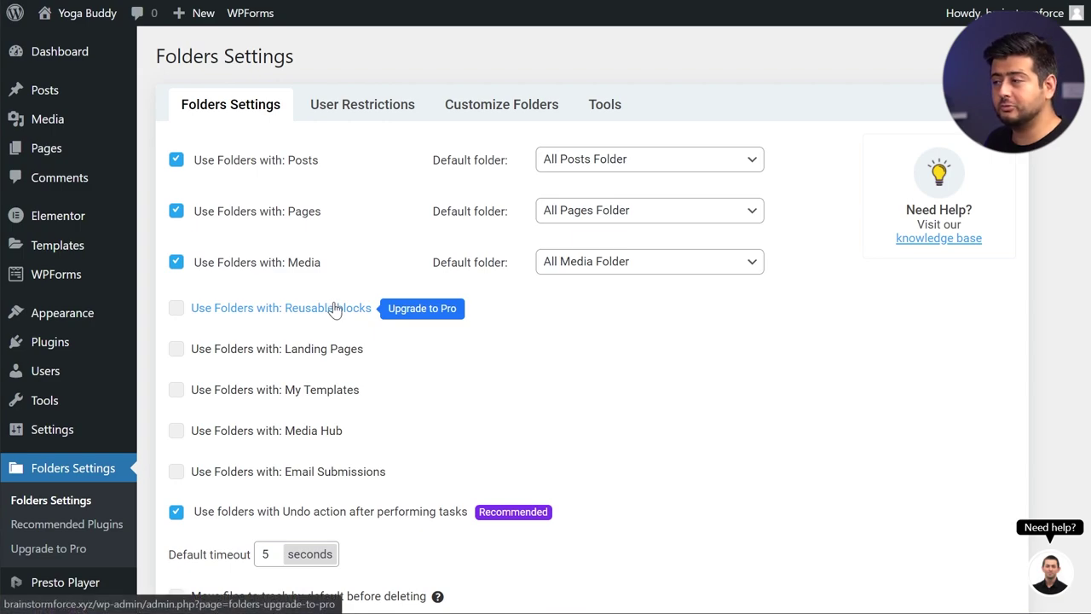
mouse_move(351, 350)
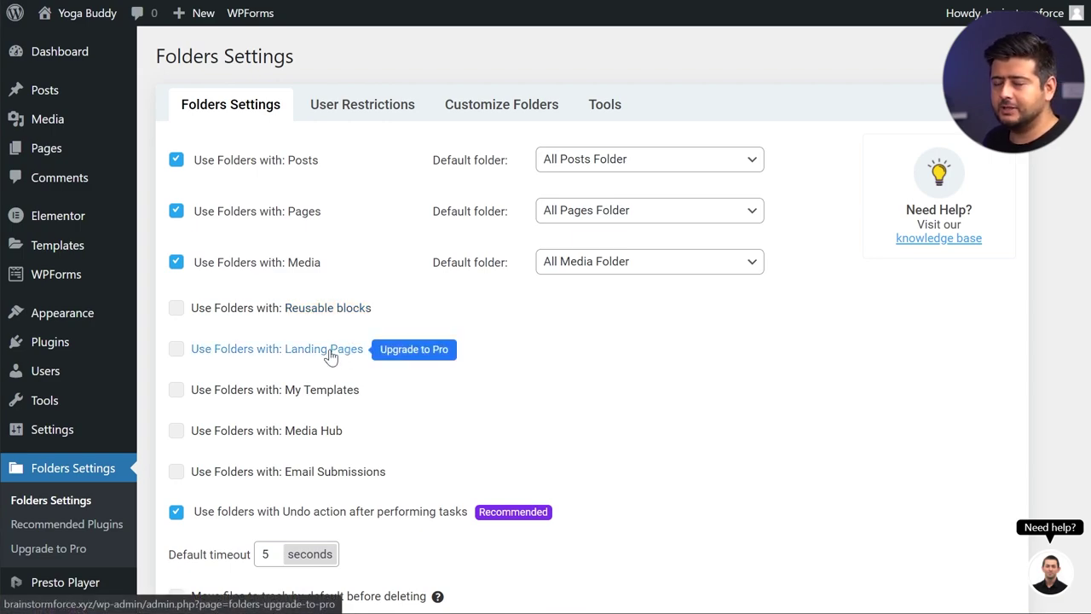
mouse_move(340, 395)
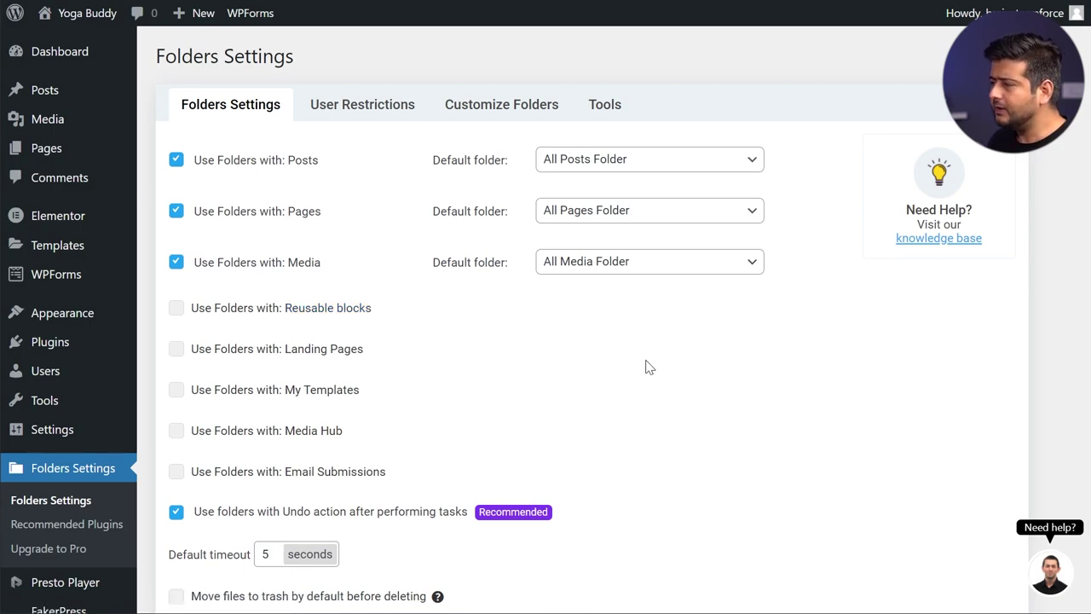
scroll(645, 367, "down", 2)
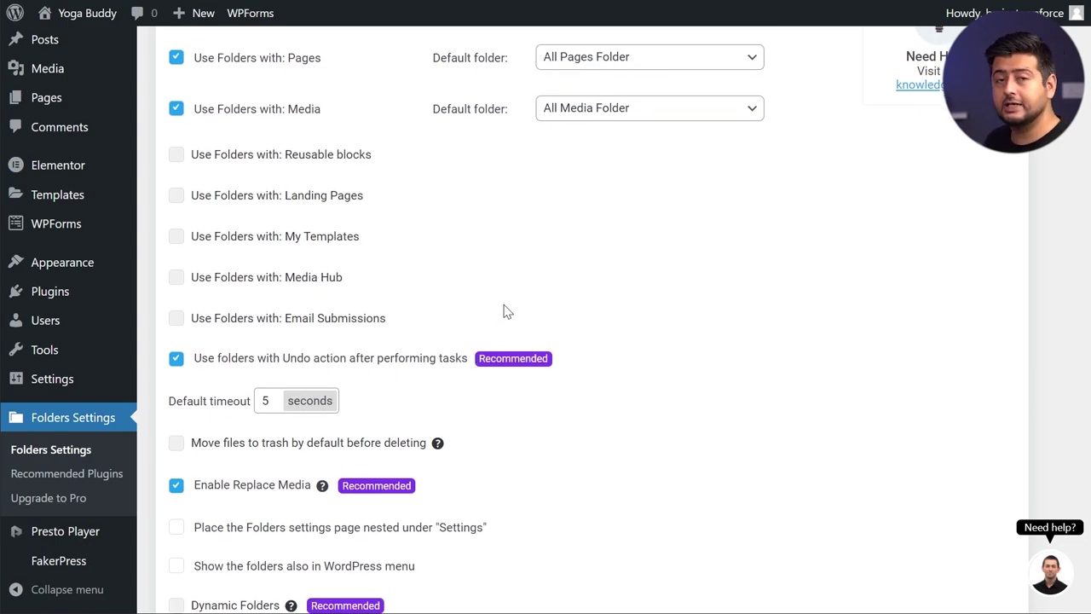
scroll(588, 303, "down", 2)
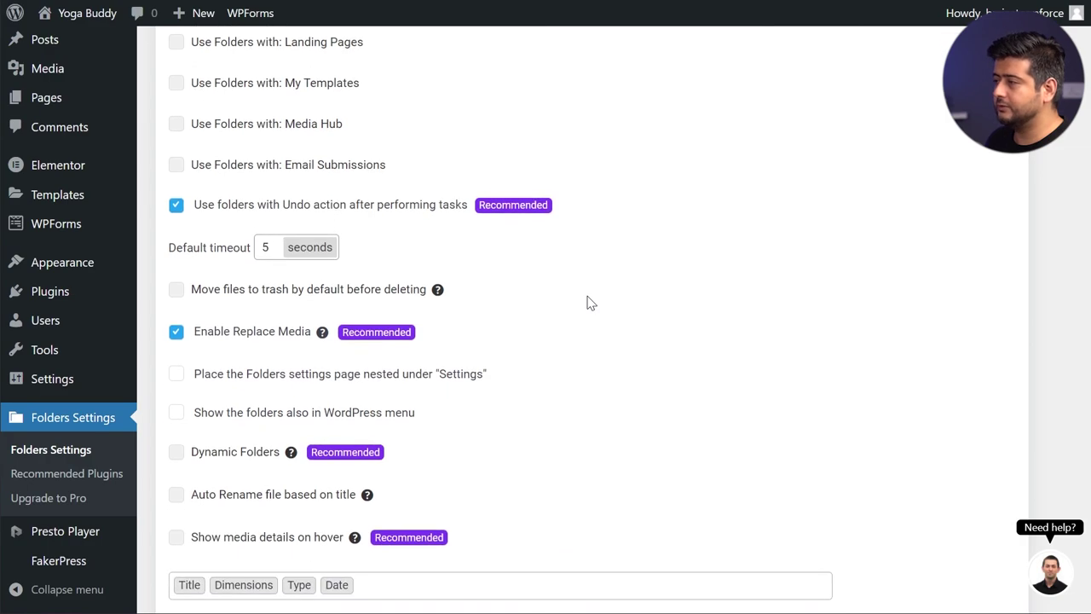
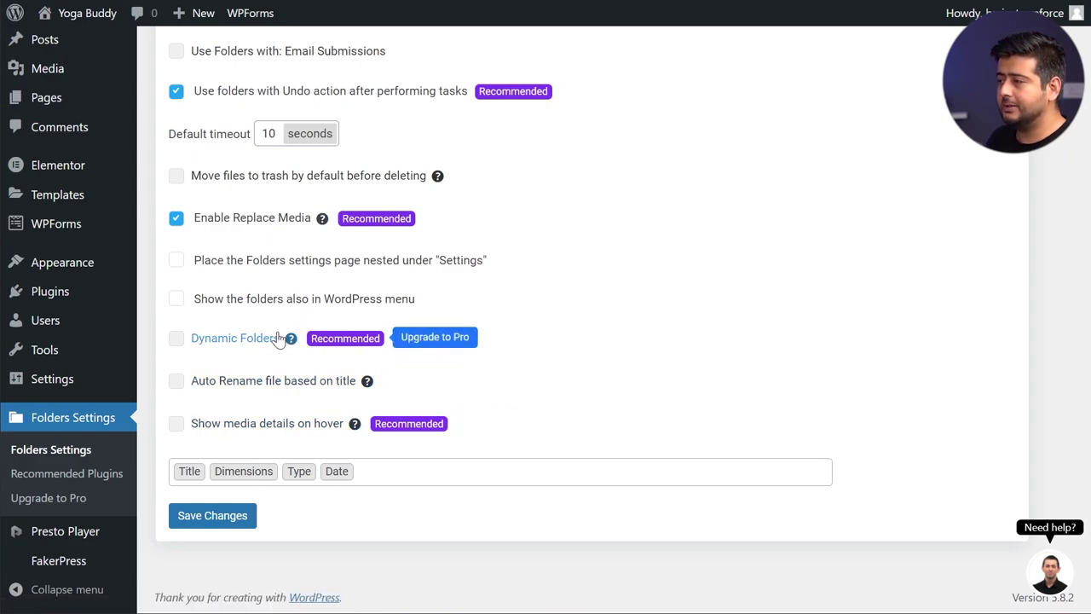
mouse_move(291, 339)
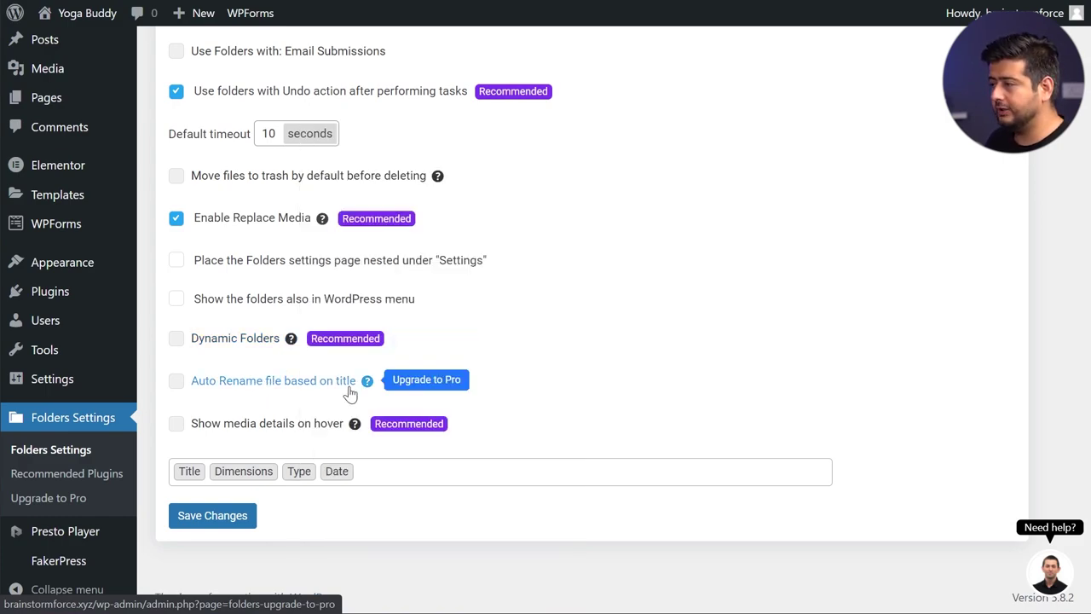
- Review the automatic file renaming and media-details-on-hover options, and save the Folders settings
mouse_move(366, 388)
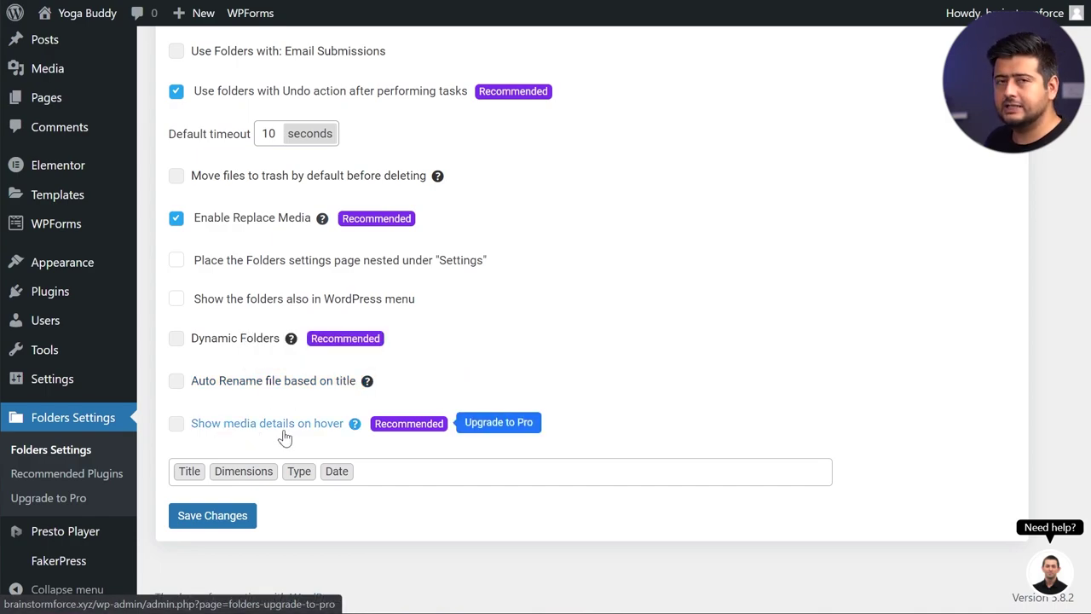
mouse_move(353, 423)
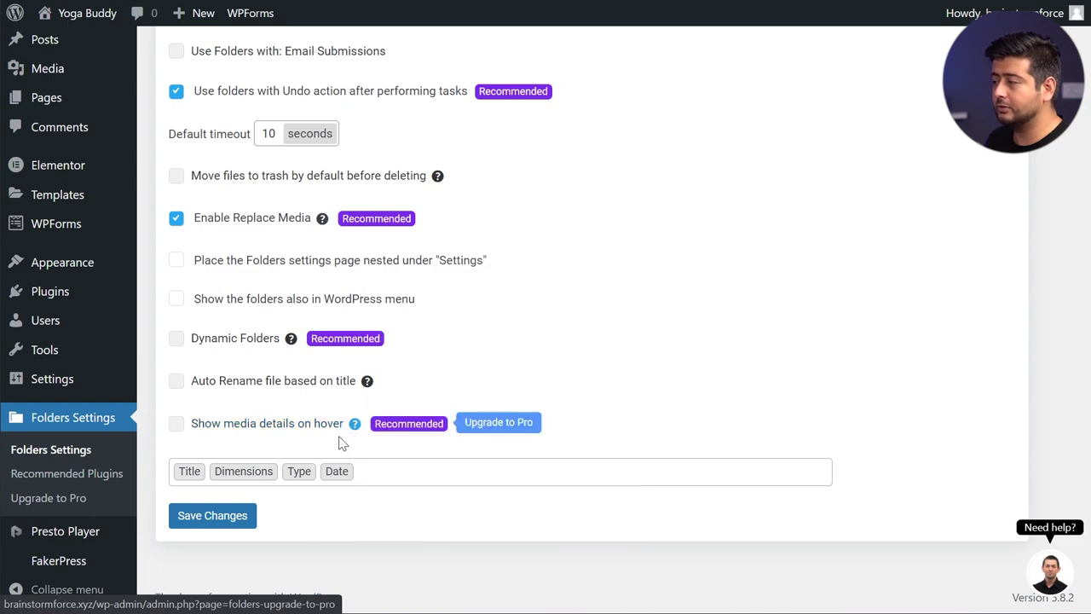
mouse_move(304, 462)
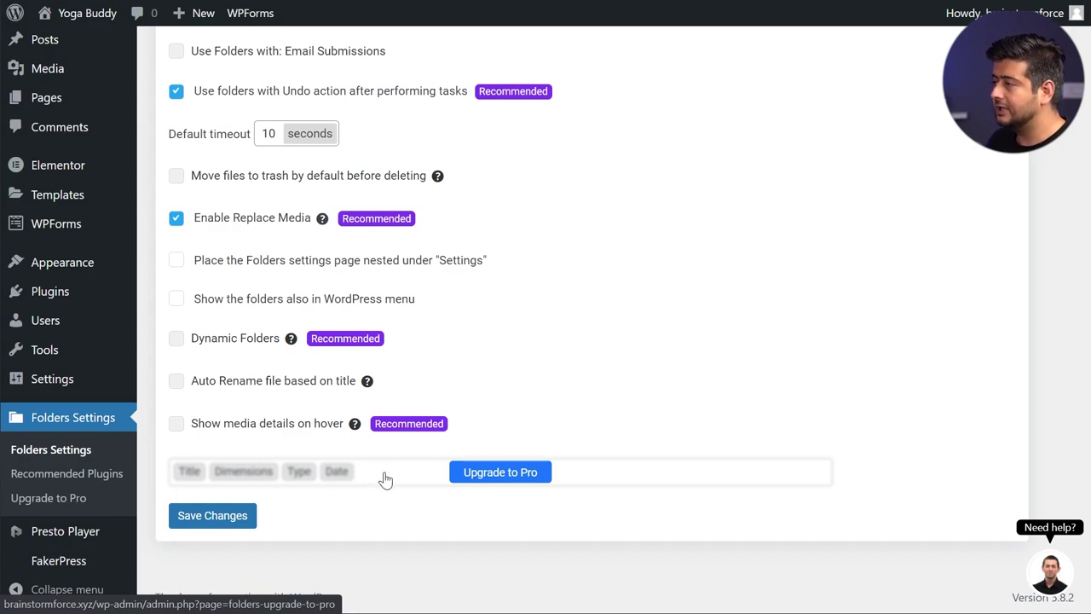
left_click(237, 515)
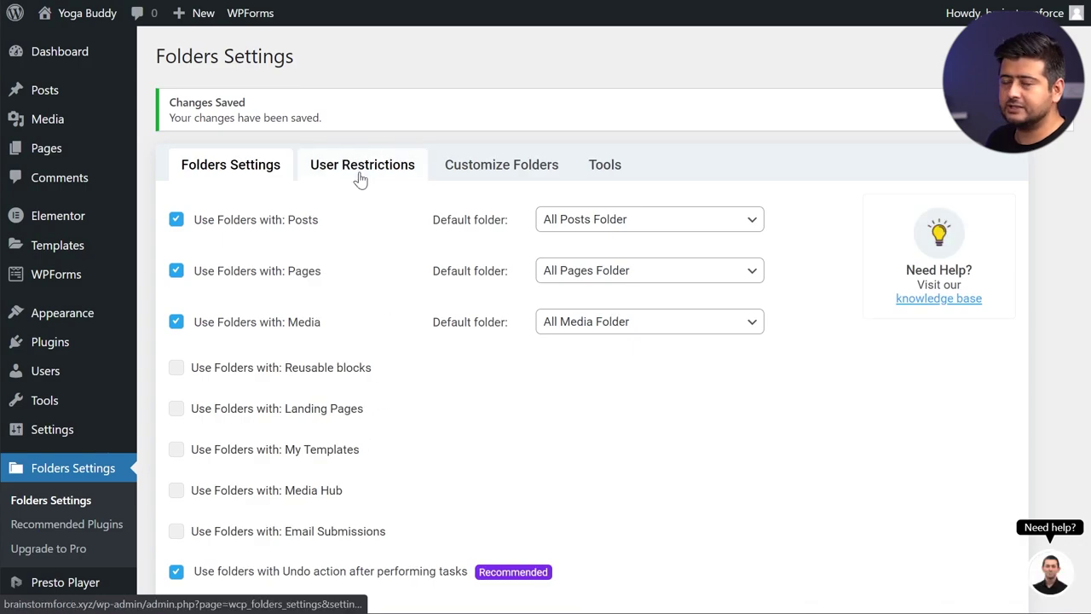
- Examine the user restriction options for limiting users to their own folders and restricting access to dynamic folders
left_click(359, 173)
mouse_move(404, 249)
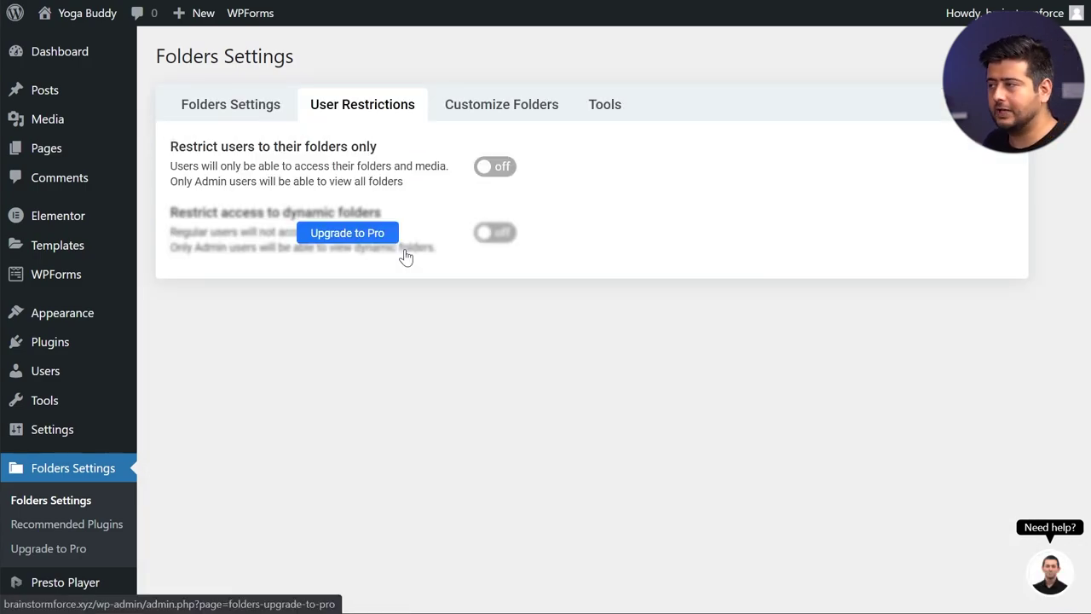
mouse_move(358, 190)
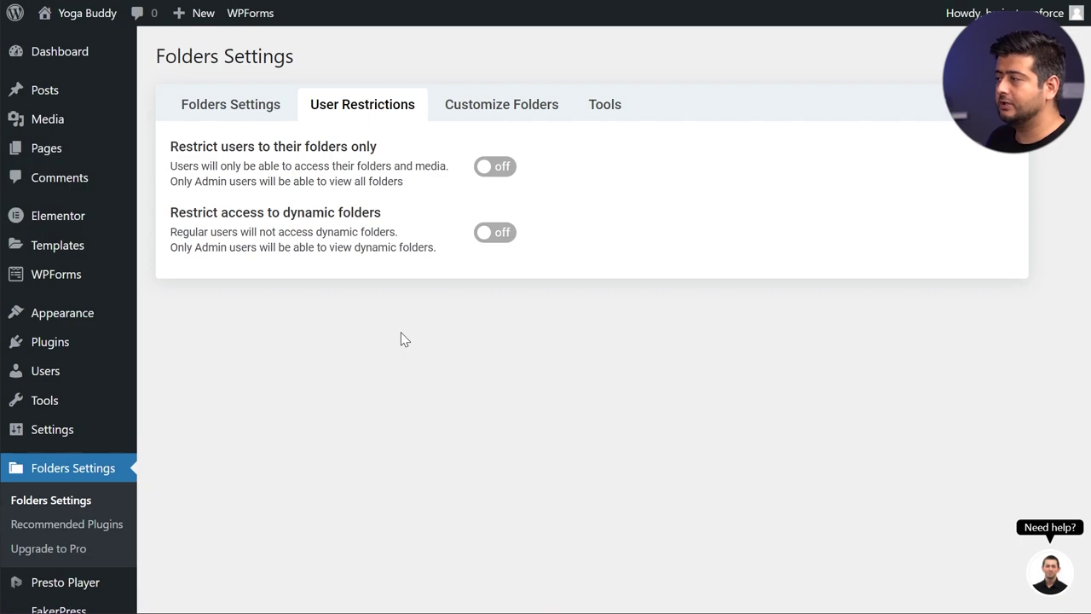
- Set the New Folder, Bulk Organize, Replace File, dropdown and folders background colors to blue, and save the customization
left_click(514, 122)
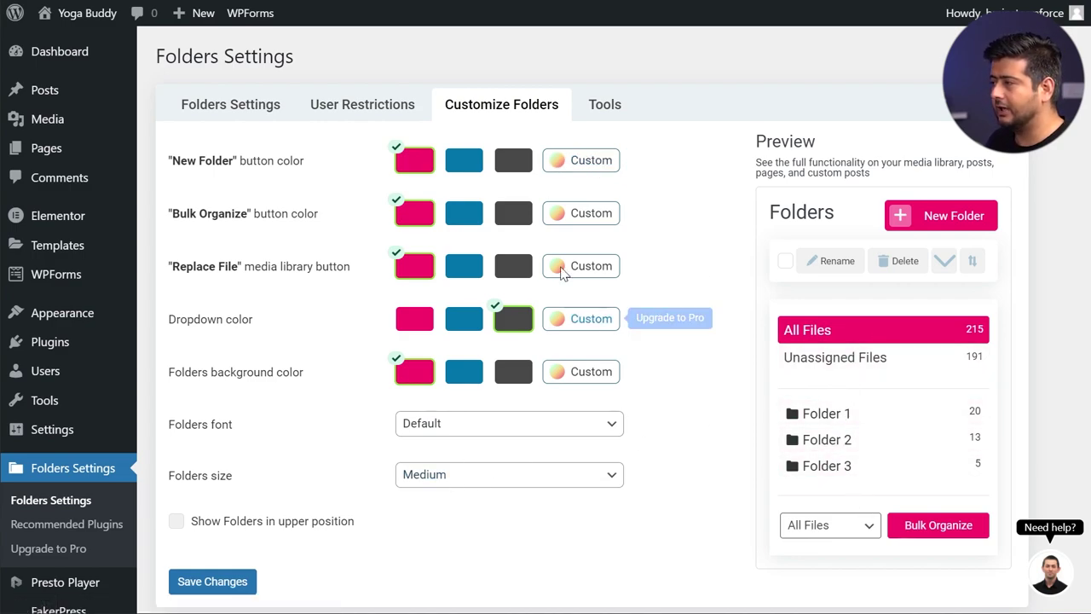
left_click(474, 165)
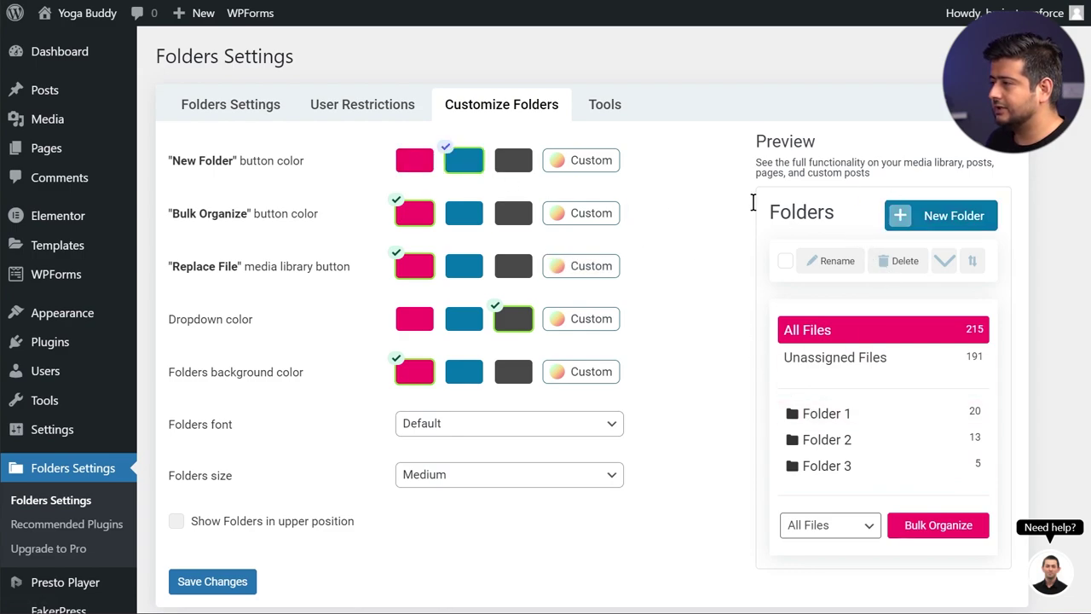
left_click(464, 215)
left_click(469, 270)
left_click(471, 320)
left_click(468, 367)
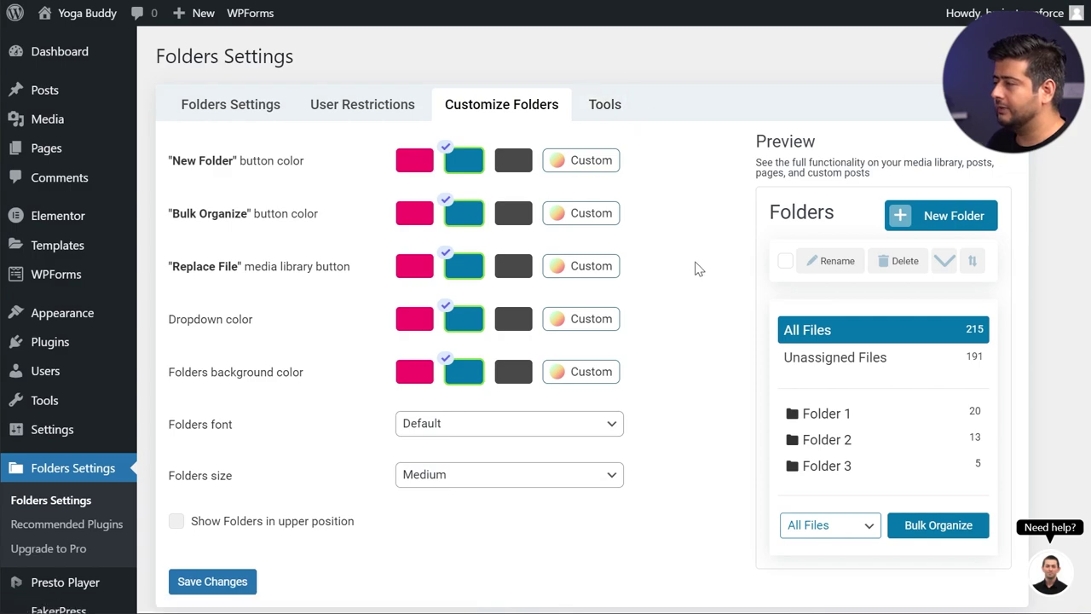
scroll(698, 269, "down", 1)
left_click(243, 519)
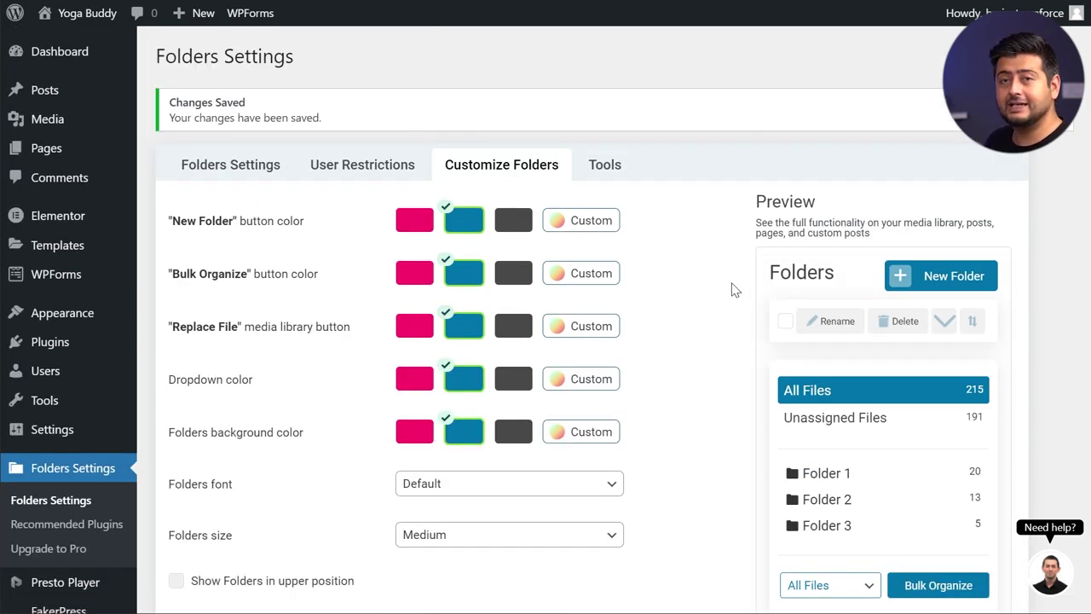
- Open the media library and look through its unsorted images
mouse_move(85, 128)
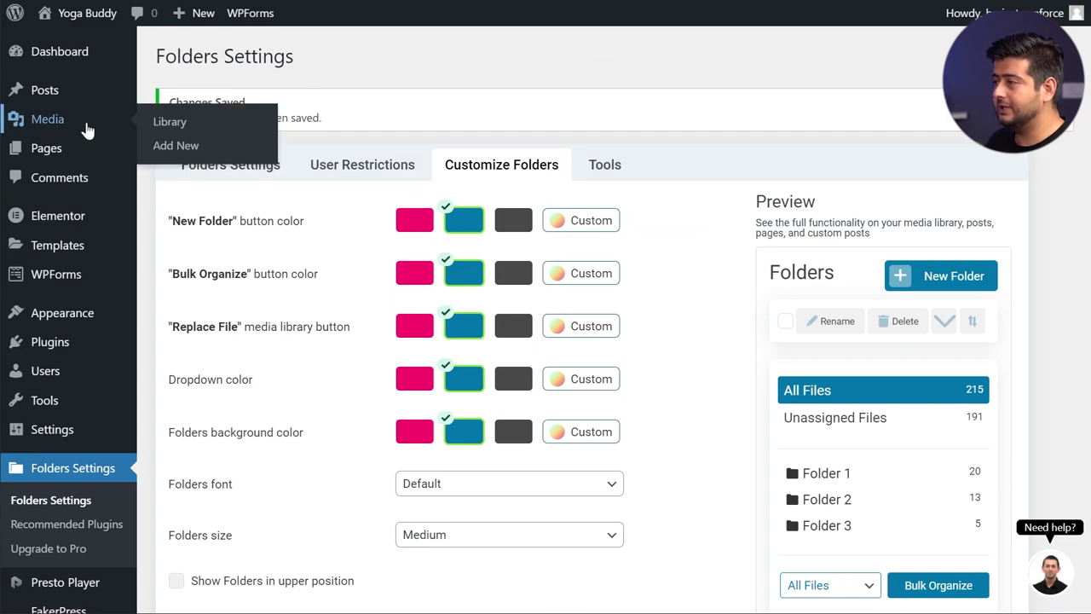
left_click(193, 128)
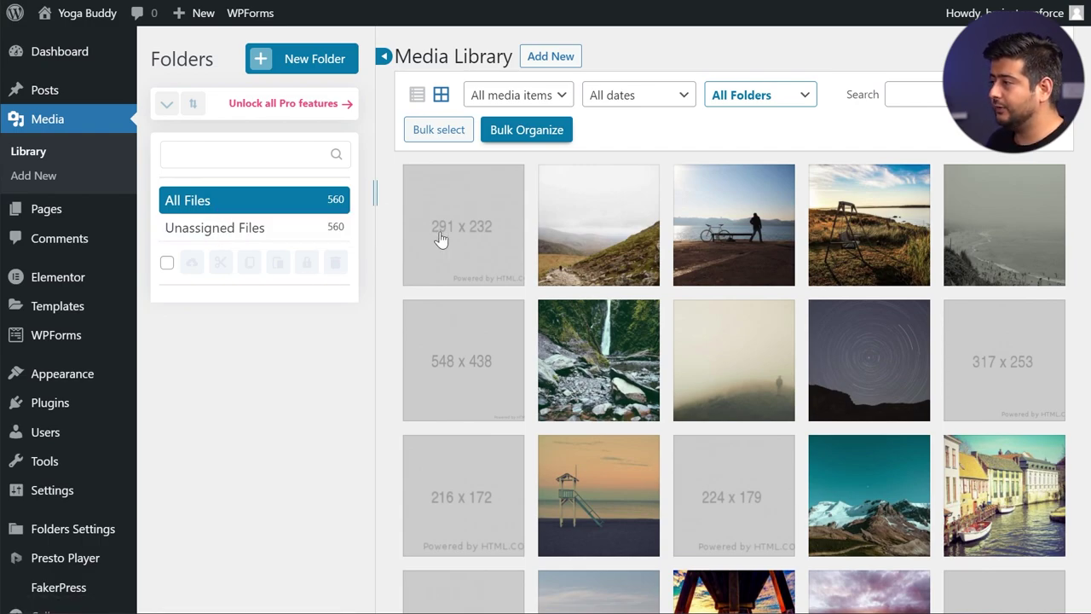
scroll(516, 258, "down", 12)
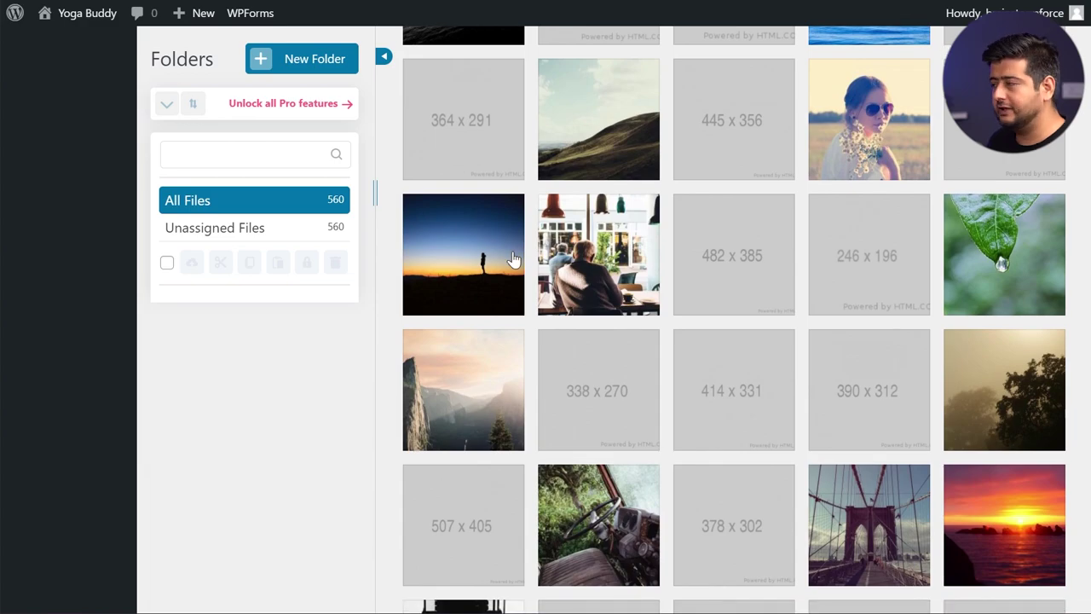
scroll(490, 309, "up", 8)
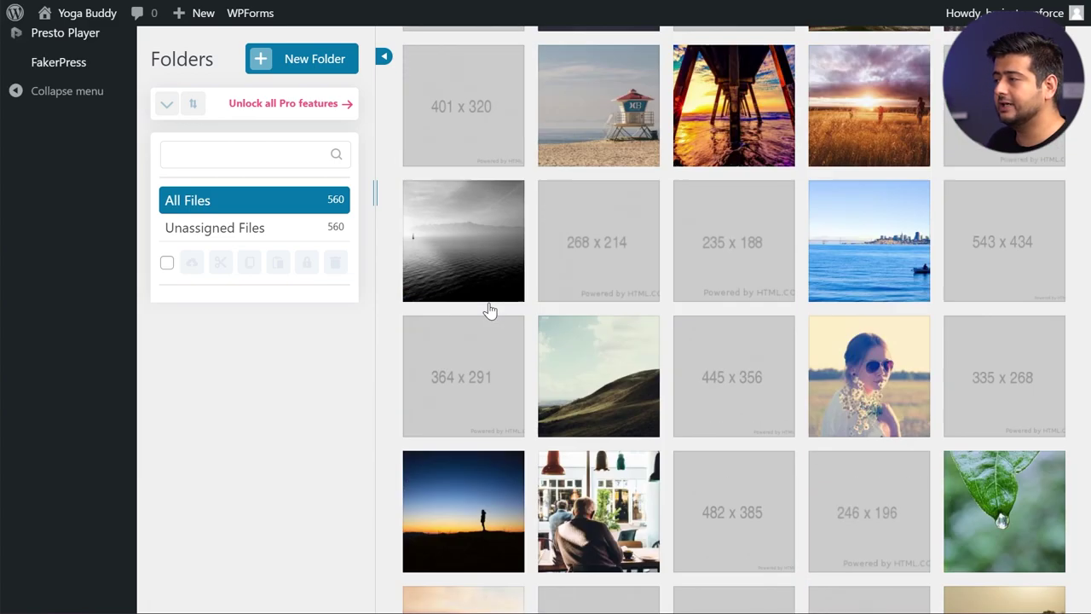
scroll(490, 309, "up", 2)
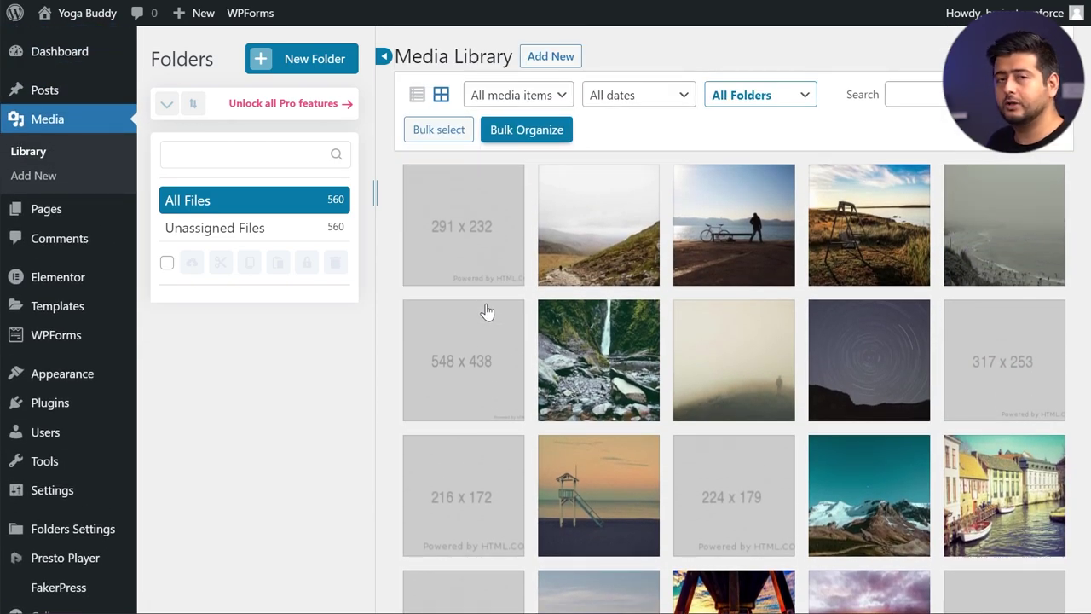
- Create a media folder named "Placeholder"
left_click(290, 58)
type("Placwe")
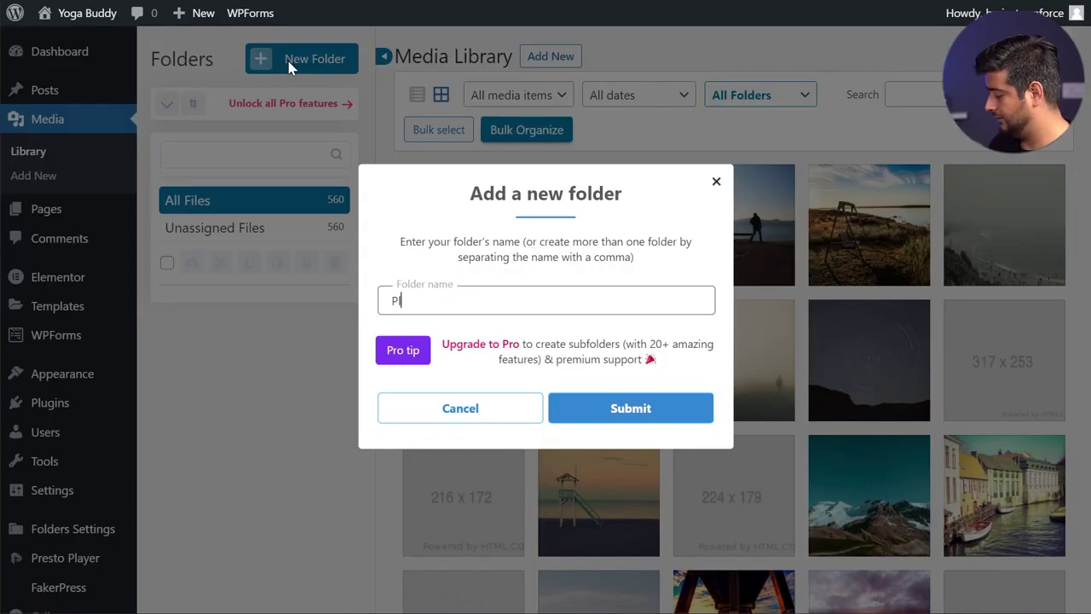
key("BackSpace")
key("BackSpace")
type("eholder")
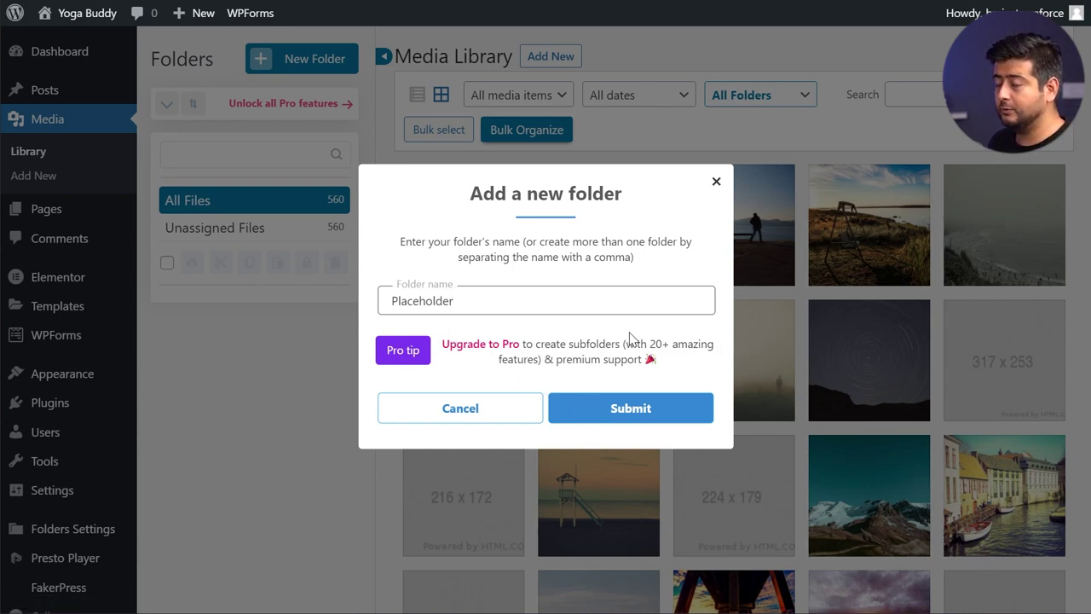
left_click(611, 412)
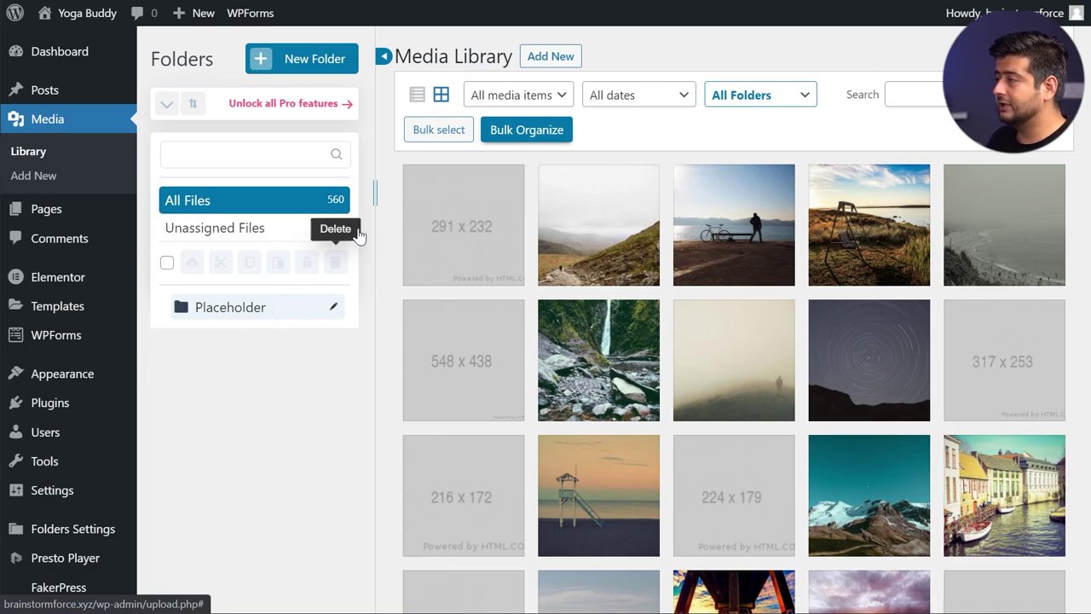
- Bulk-select the gray placeholder images in the first rows of the media library and move them into the Placeholder folder
left_click(438, 129)
left_click(475, 237)
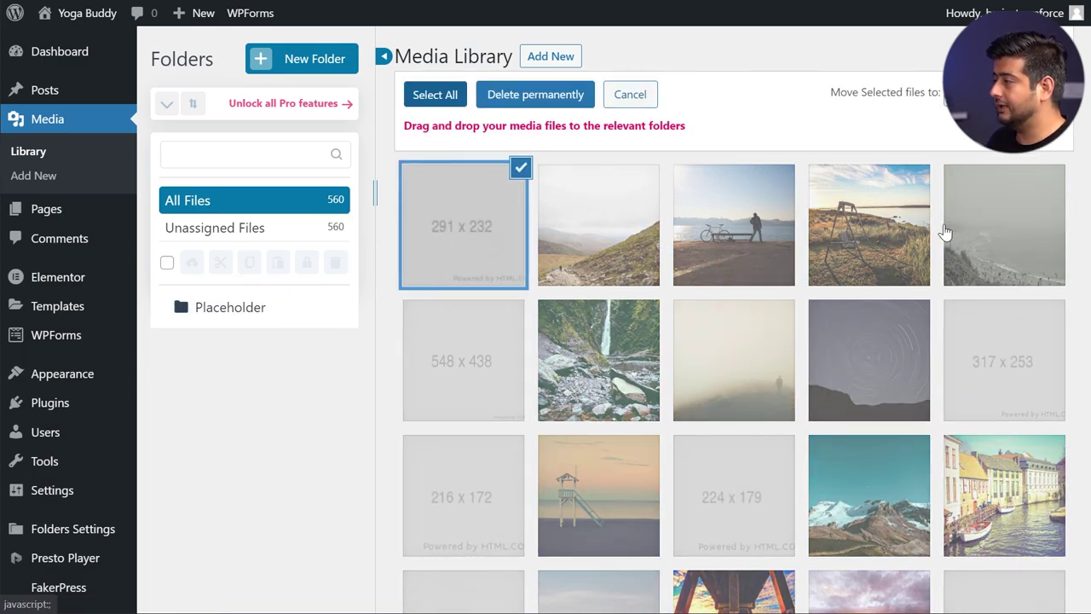
left_click(997, 345)
left_click(701, 512)
left_click(471, 513)
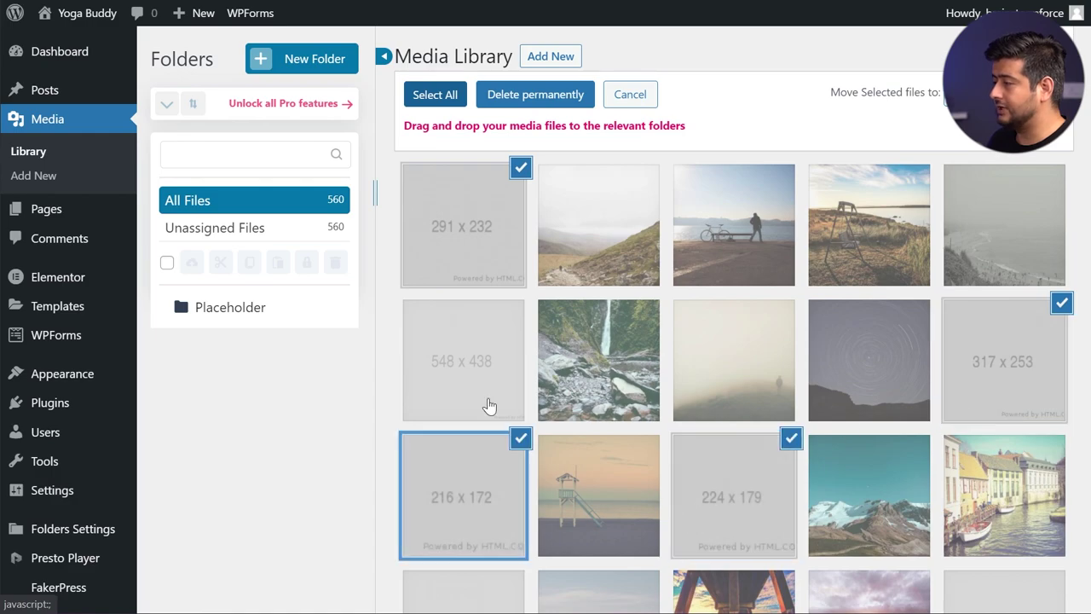
left_click(488, 409)
scroll(628, 407, "down", 5)
left_click(482, 298)
left_click(554, 404)
left_click(755, 415)
left_click_drag(994, 455, 1010, 286)
scroll(943, 355, "down", 2)
left_click(957, 416)
left_click(899, 505)
left_click(764, 522)
left_click(721, 406)
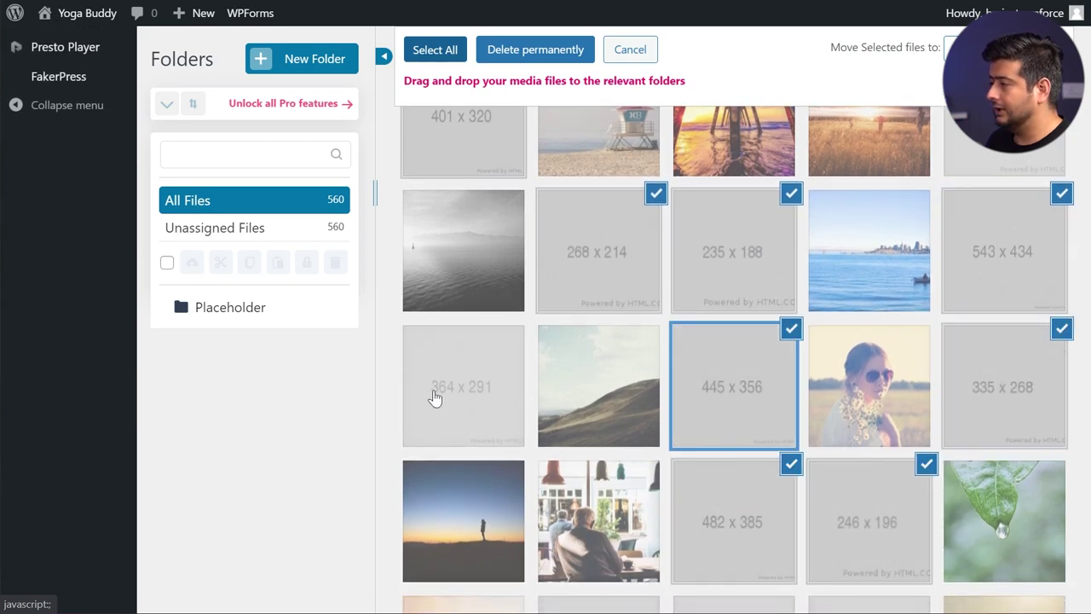
left_click(434, 397)
left_click_drag(758, 411, 238, 316)
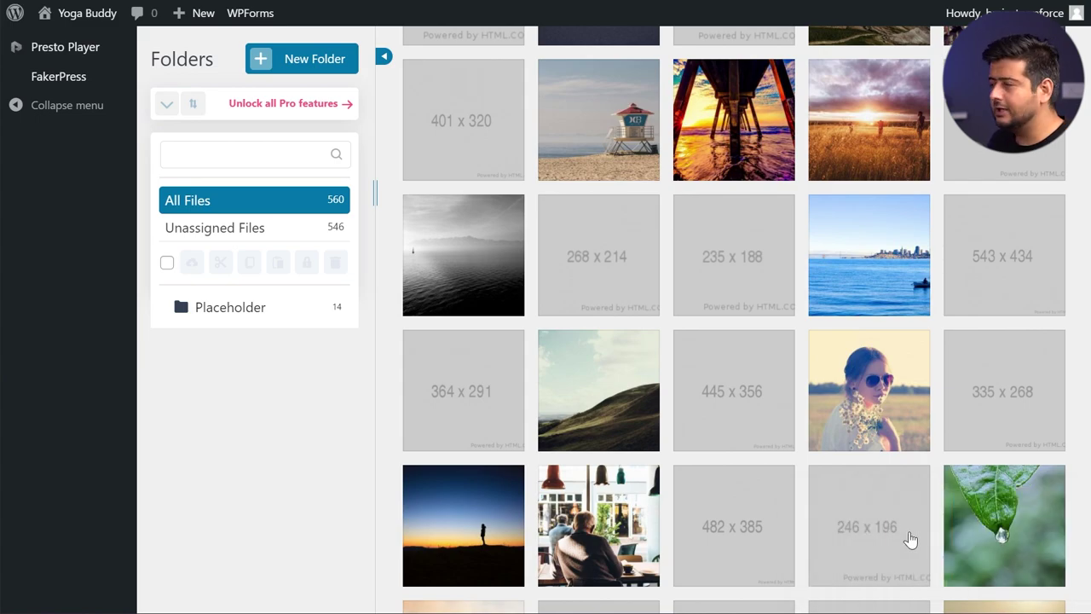
scroll(781, 394, "up", 5)
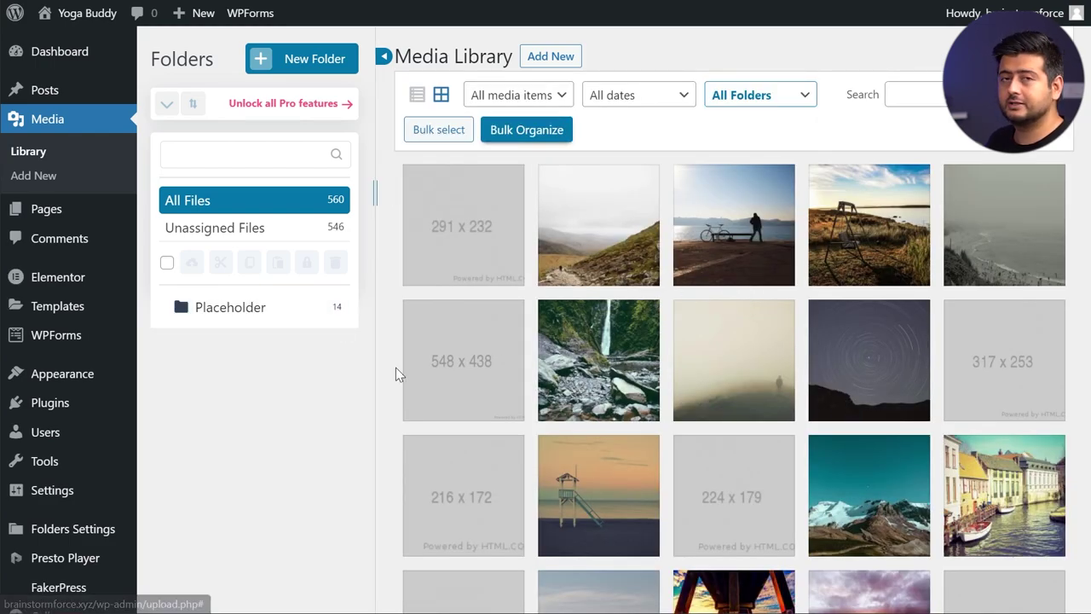
- Narrow the folder sidebar slightly and create a second media folder named "Nature"
mouse_move(375, 191)
left_mouse_down()
mouse_move(445, 194)
mouse_move(370, 193)
left_mouse_up()
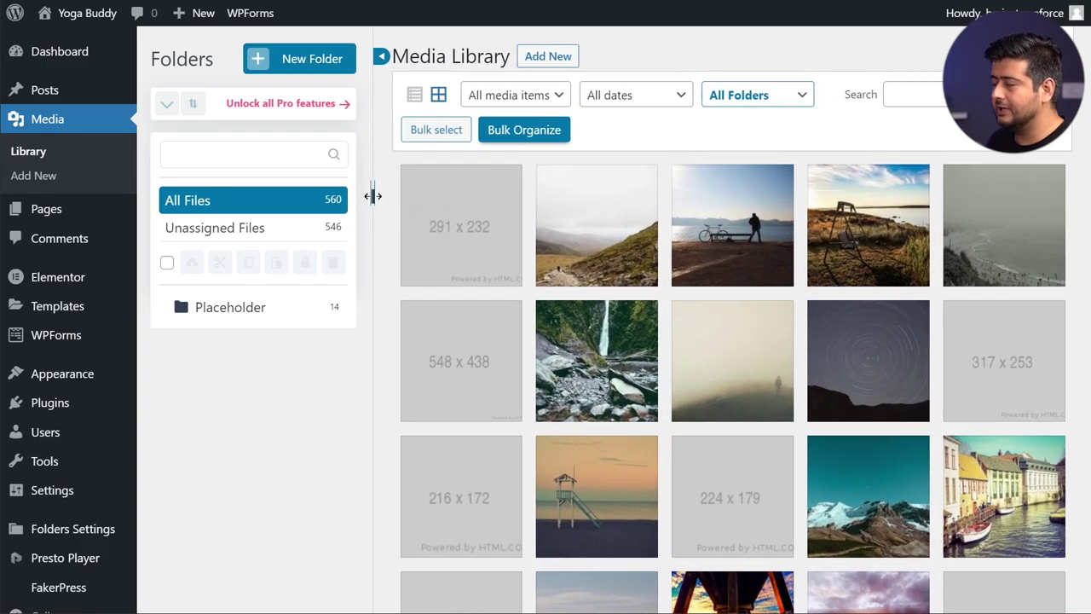
scroll(680, 277, "down", 15)
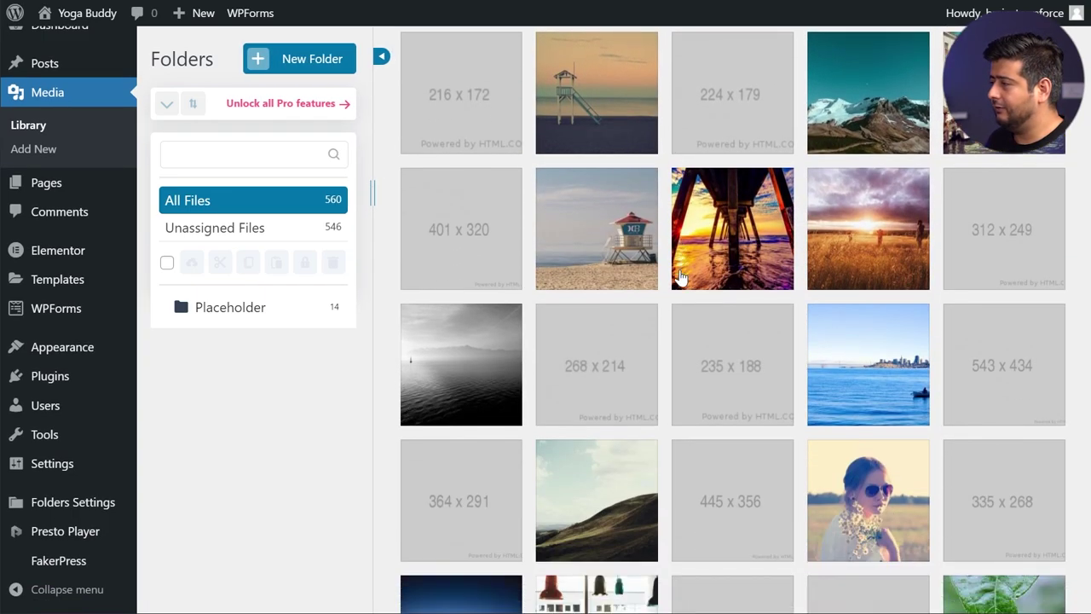
scroll(680, 277, "down", 3)
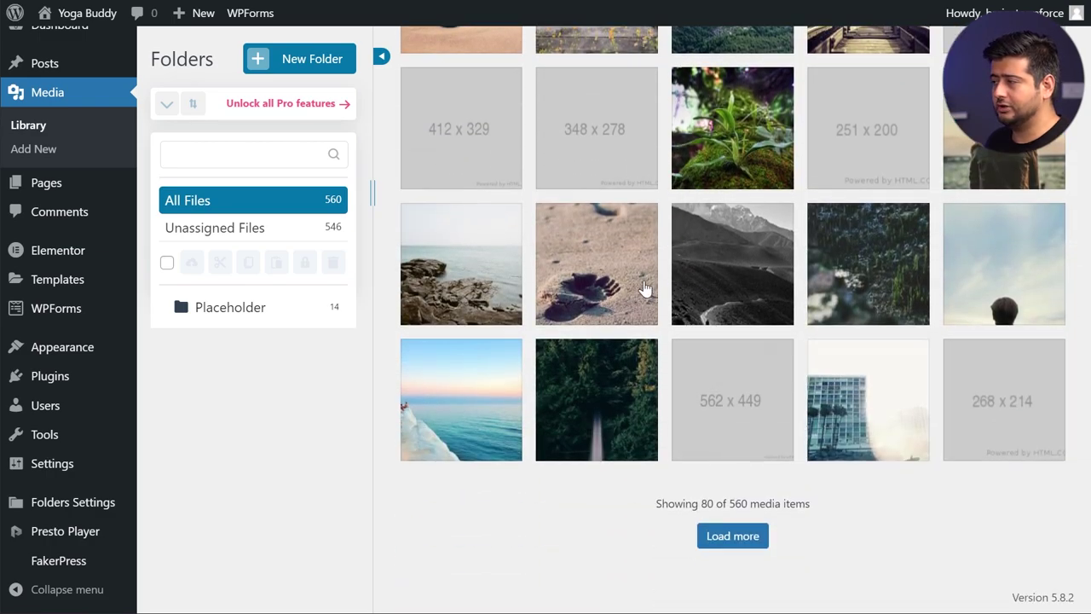
left_click(306, 68)
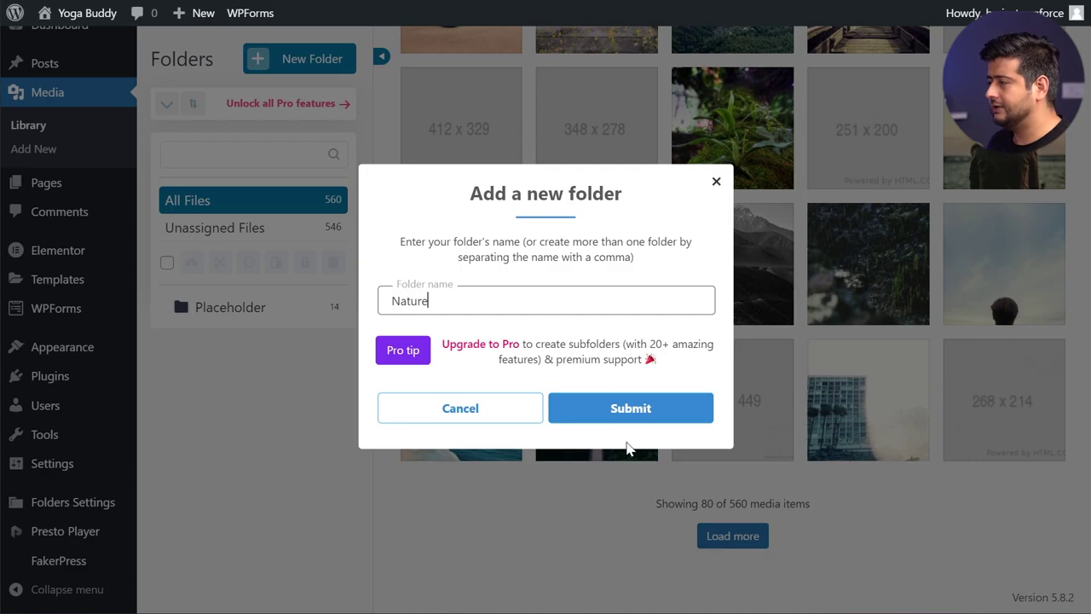
left_click(630, 409)
- Bulk-select landscape, beach, bridge and other scenery photos from the library's first rows and move them into the Nature folder
scroll(507, 269, "up", 10)
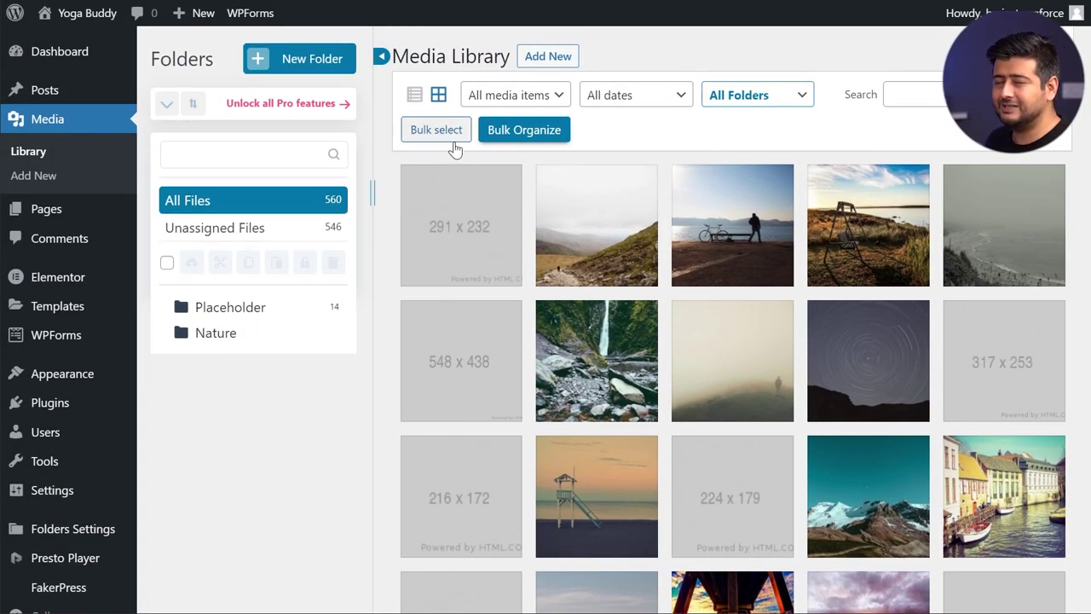
left_click(444, 137)
left_click(600, 240)
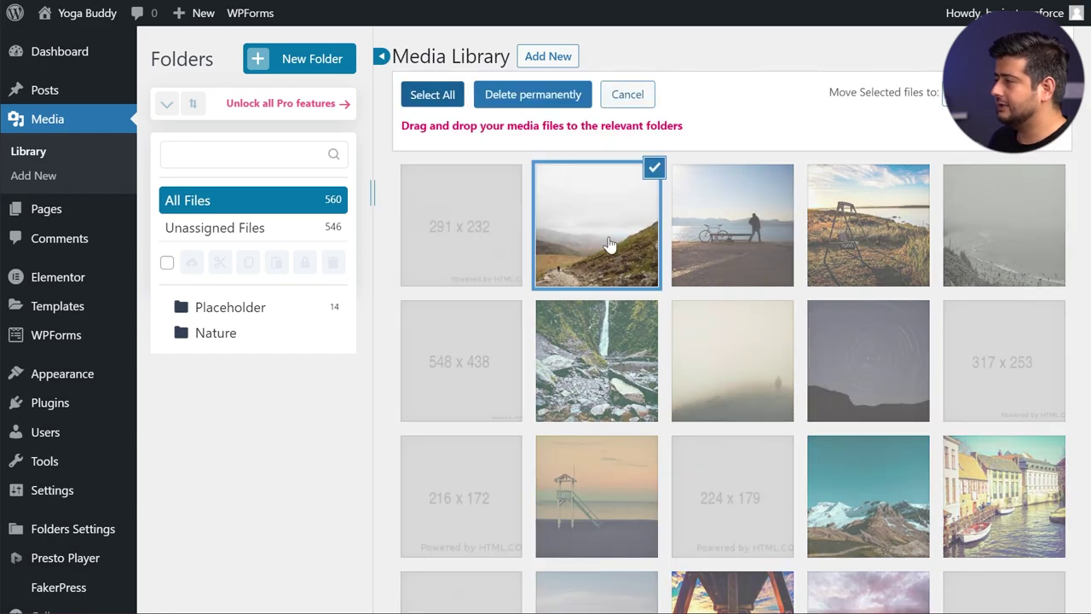
left_click(731, 243)
left_click(862, 239)
left_click(993, 236)
left_click(623, 360)
left_click(692, 364)
scroll(733, 375, "down", 2)
left_click(877, 340)
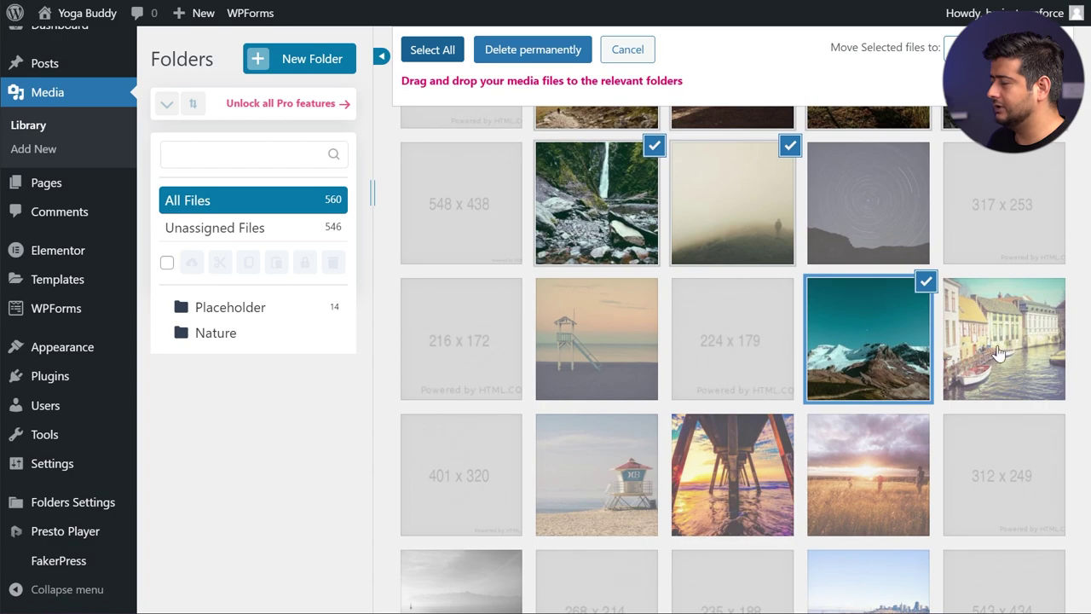
left_click(991, 356)
left_click(827, 460)
left_click(767, 464)
left_click(597, 368)
left_click(598, 447)
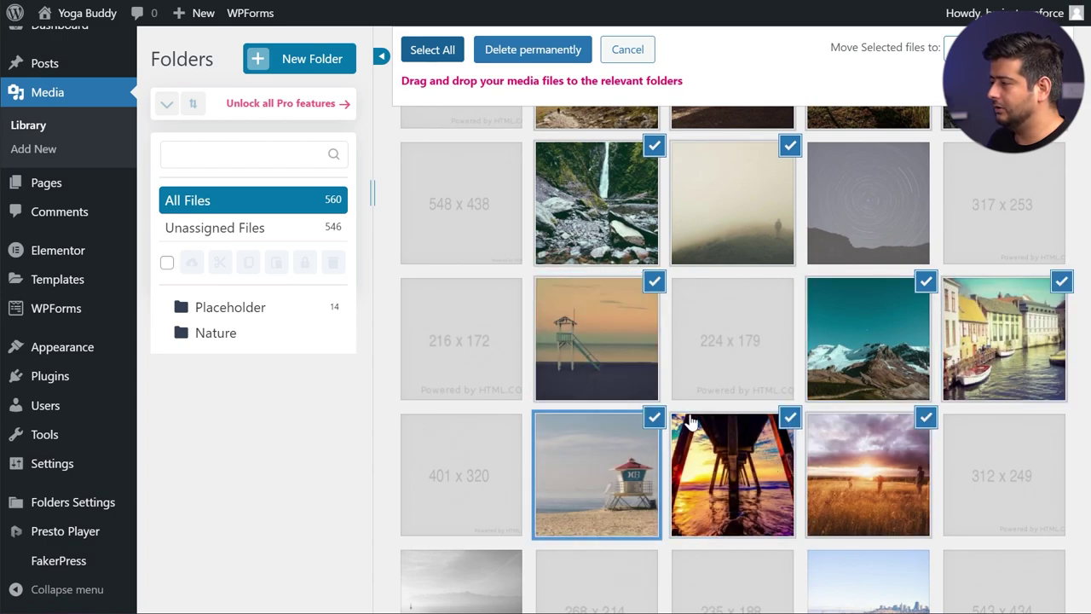
scroll(690, 422, "down", 6)
scroll(597, 426, "up", 2)
left_click(478, 461)
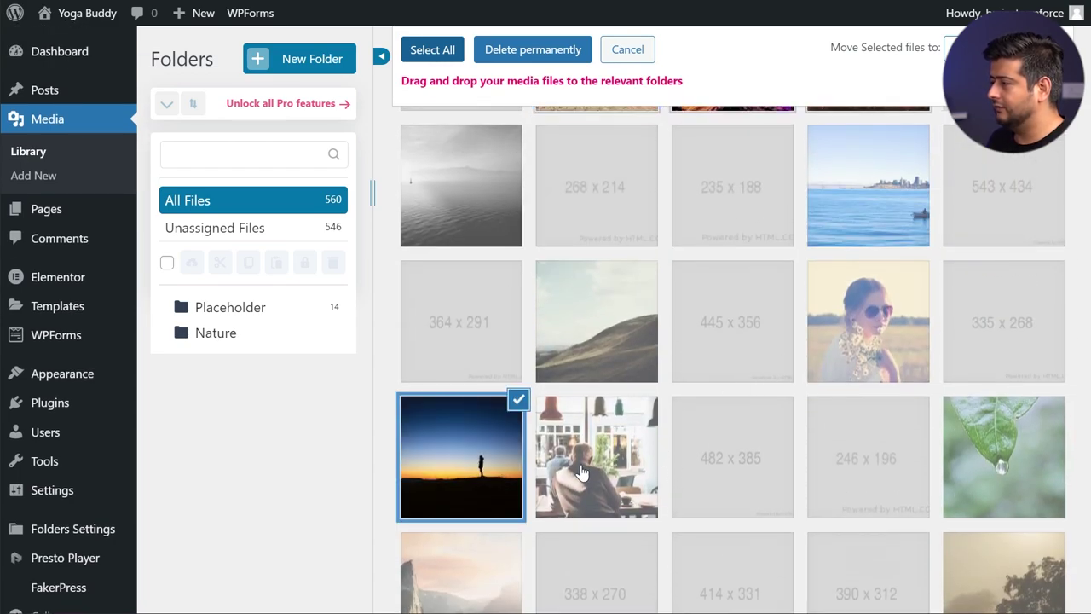
left_click(1001, 455)
scroll(1001, 456, "down", 2)
scroll(470, 236, "up", 2)
scroll(469, 236, "down", 2)
scroll(577, 346, "down", 4)
left_click(588, 345)
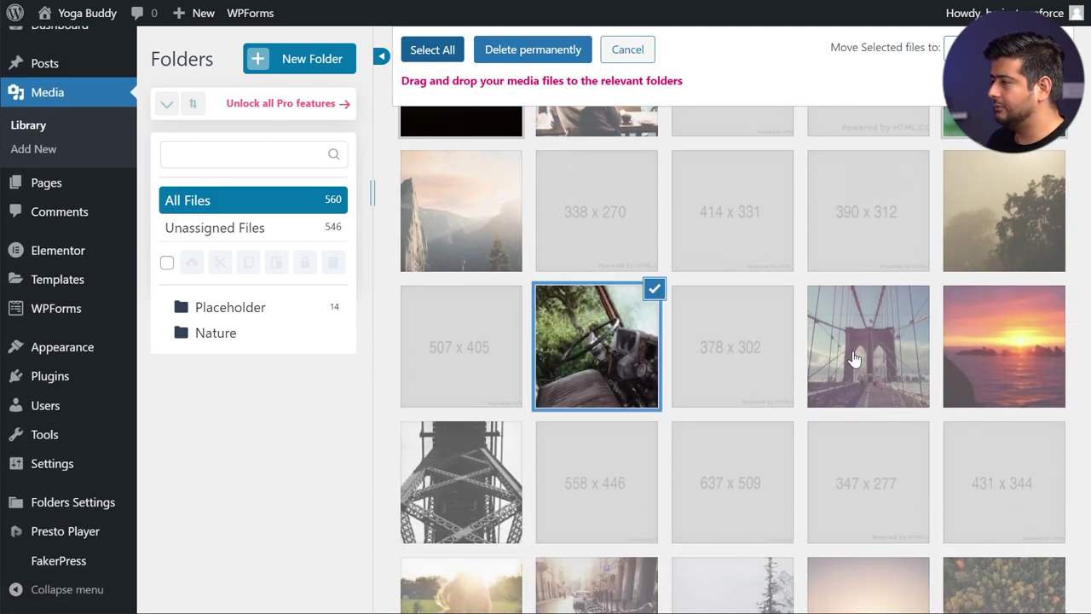
left_click(852, 359)
left_click(503, 461)
left_click_drag(618, 342, 215, 334)
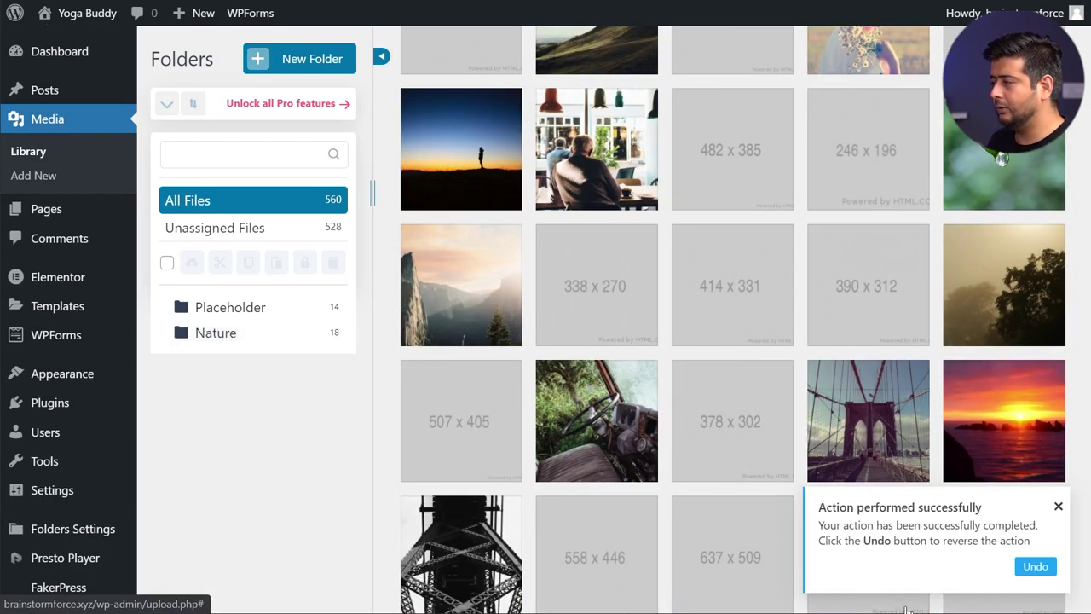
scroll(772, 372, "up", 4)
scroll(771, 373, "up", 5)
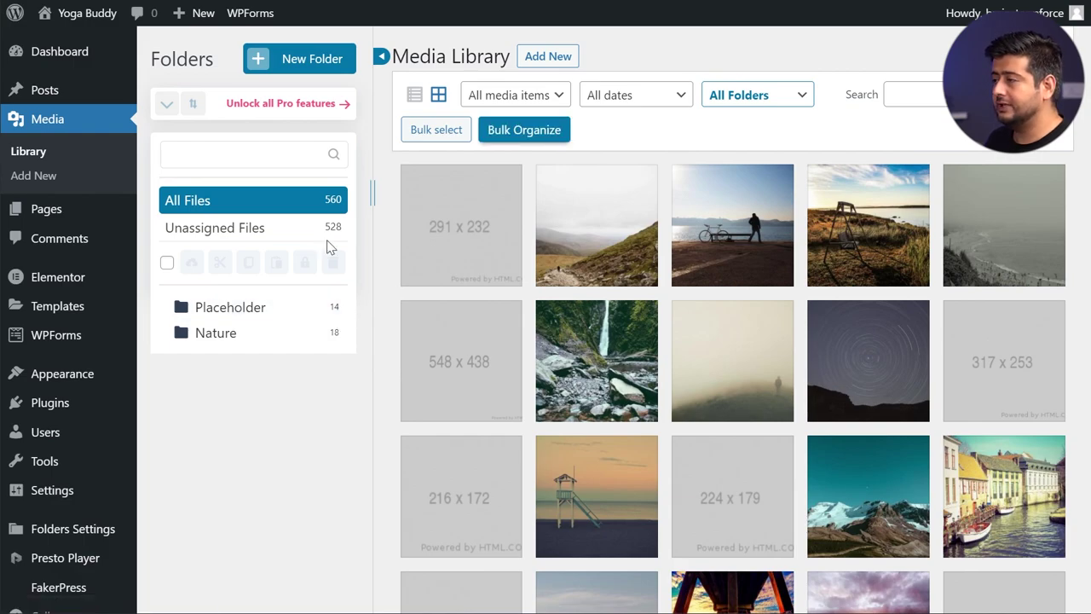
- Review the unassigned media files, and examine the contents of the Placeholder and Nature folders
left_click(266, 228)
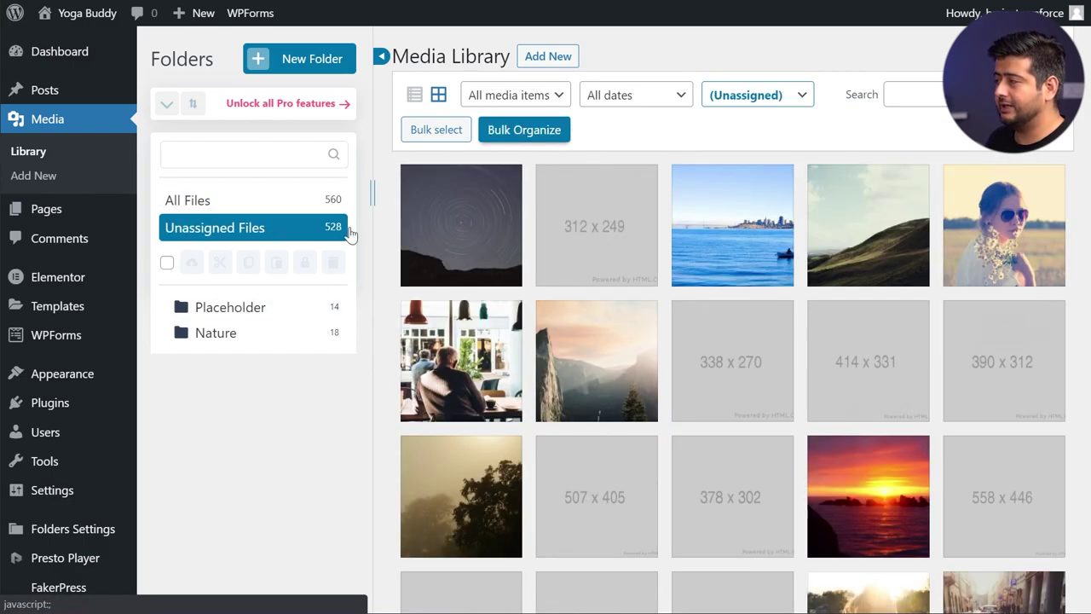
scroll(689, 245, "down", 10)
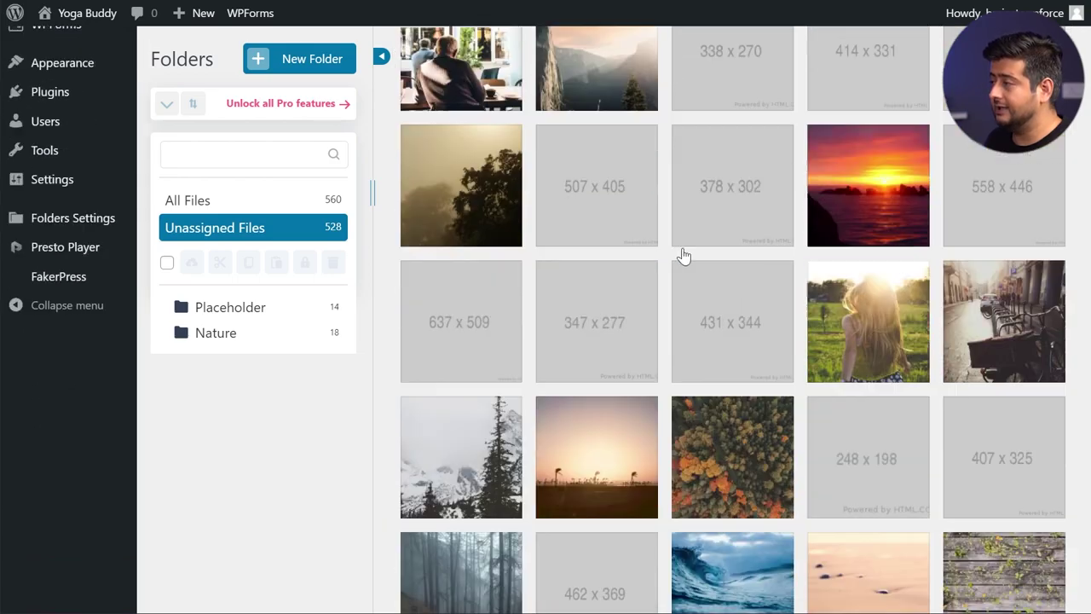
scroll(686, 271, "up", 5)
scroll(686, 271, "up", 5)
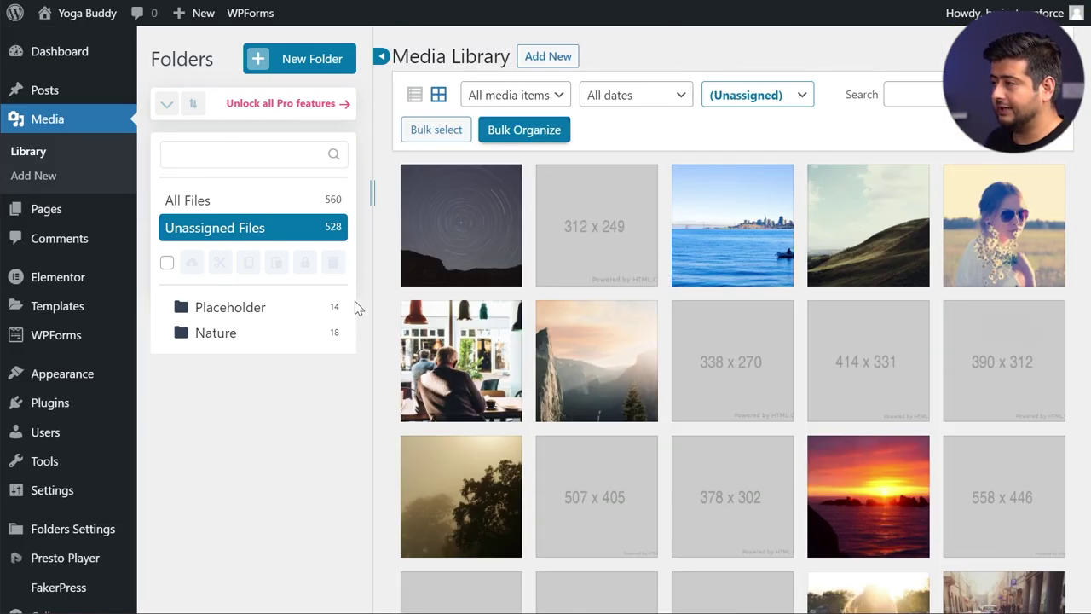
left_click(285, 310)
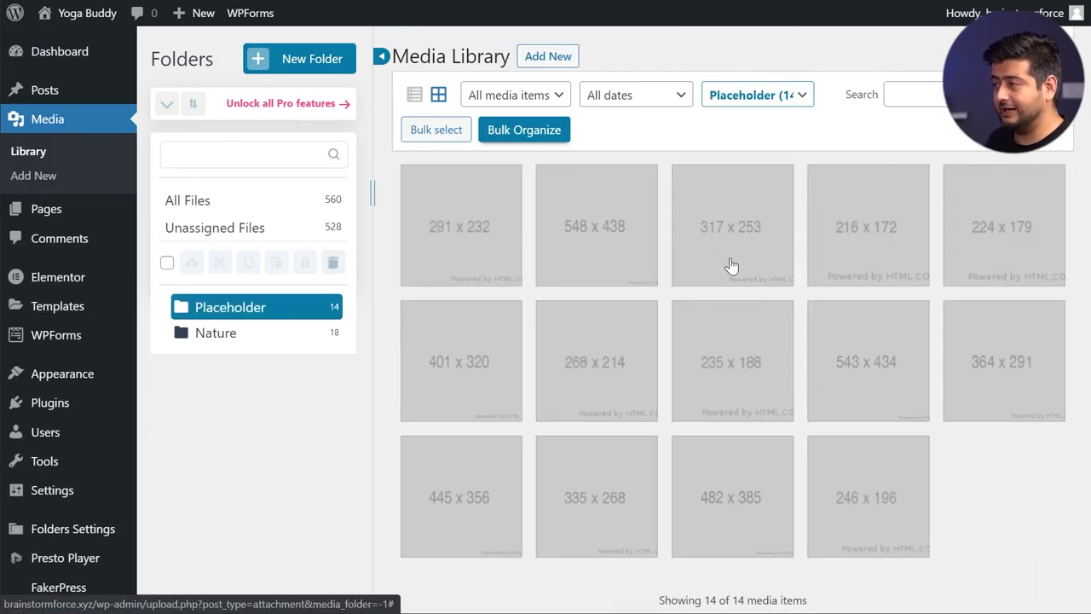
left_click(243, 334)
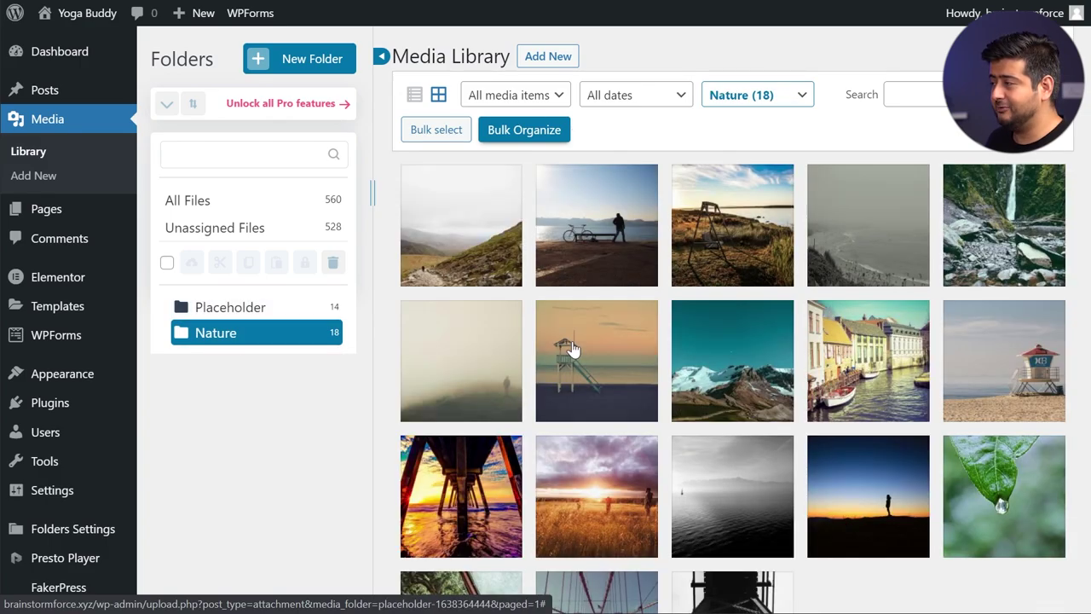
scroll(605, 337, "down", 2)
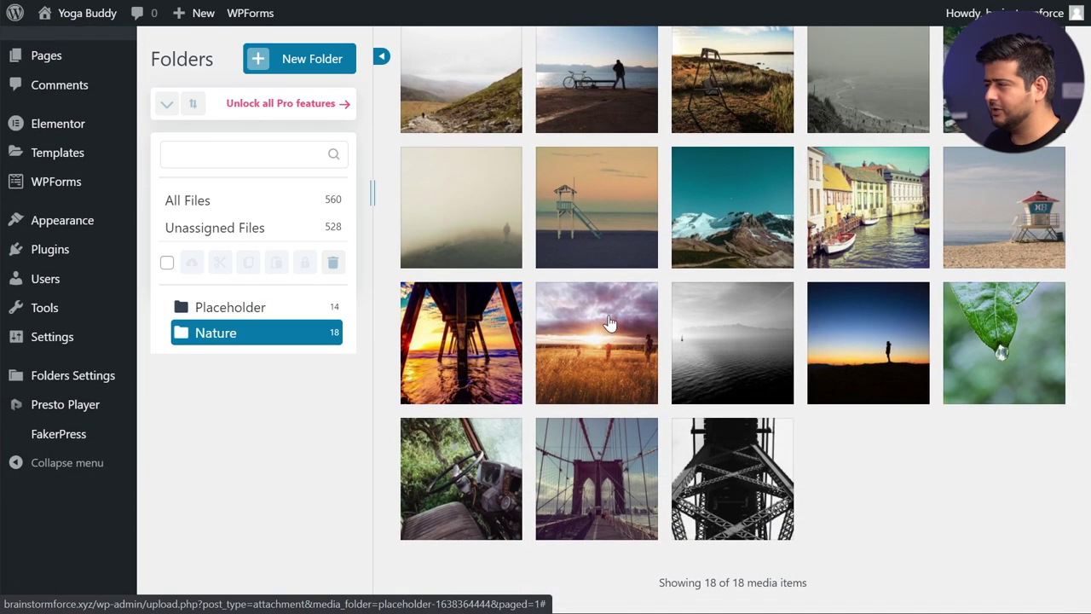
scroll(607, 335, "up", 2)
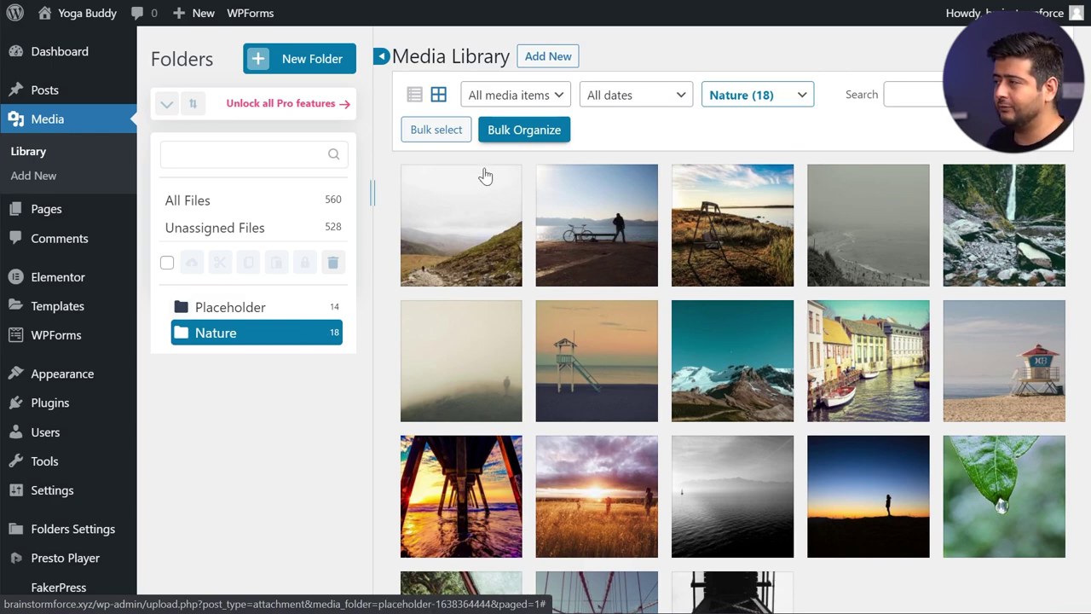
- Move the 312 x 249 placeholder image from the unassigned files into the Placeholder folder
left_click(213, 230)
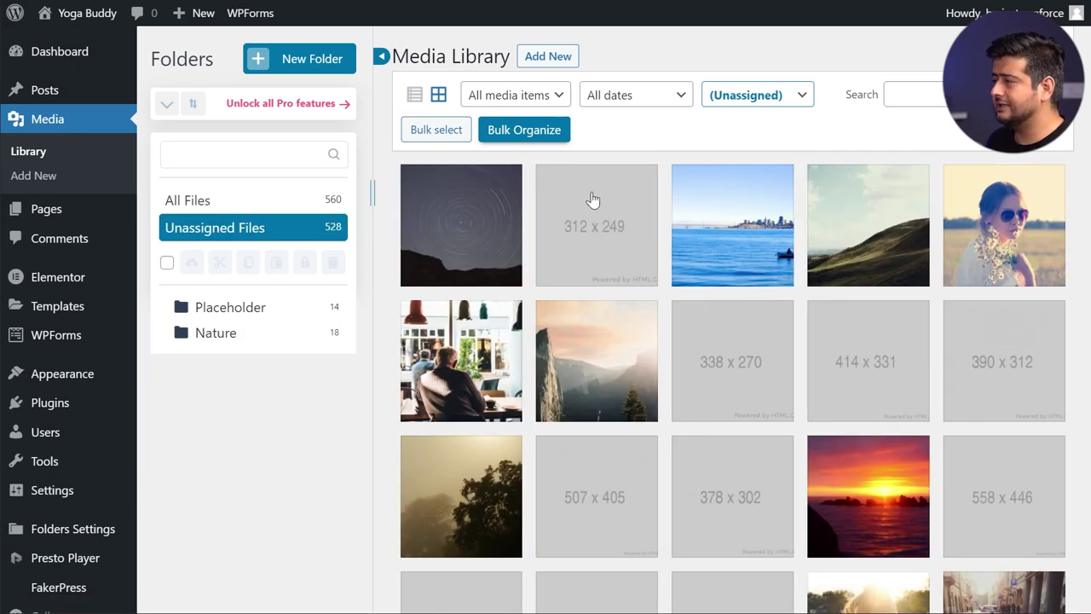
left_click_drag(603, 223, 231, 308)
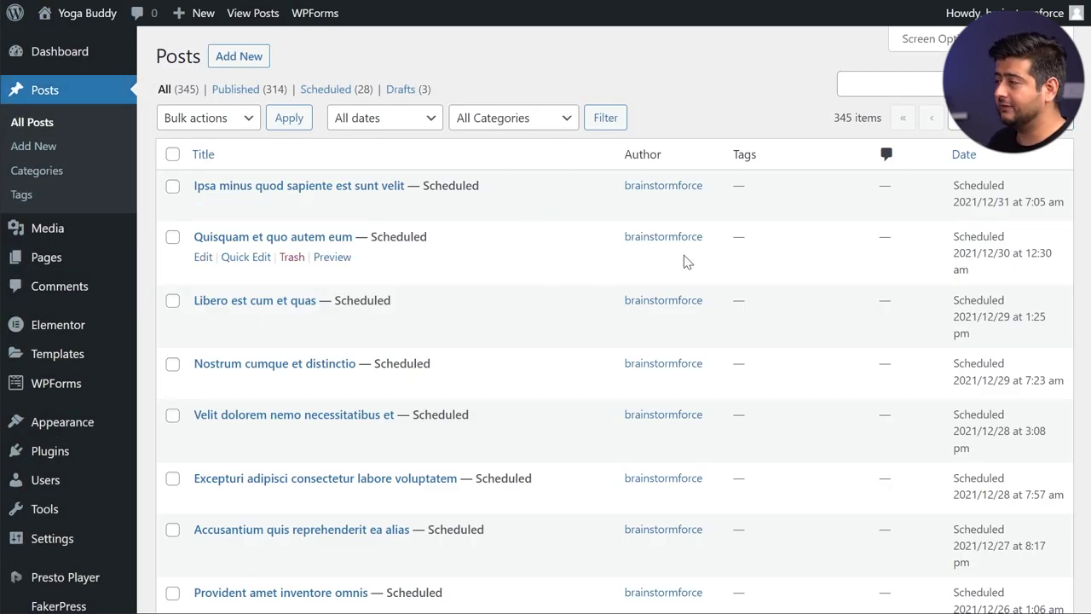
- Look through the posts list and create a posts folder named "Demo Folder"
scroll(878, 439, "down", 20)
scroll(873, 441, "down", 5)
scroll(544, 179, "up", 15)
scroll(340, 134, "up", 20)
scroll(585, 177, "up", 10)
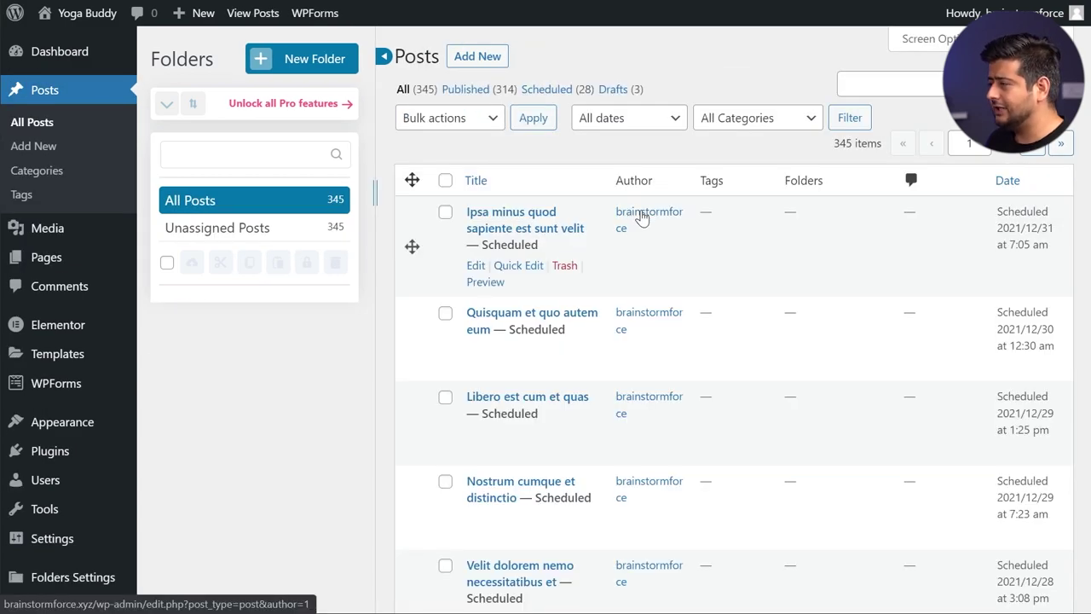
scroll(644, 222, "down", 2)
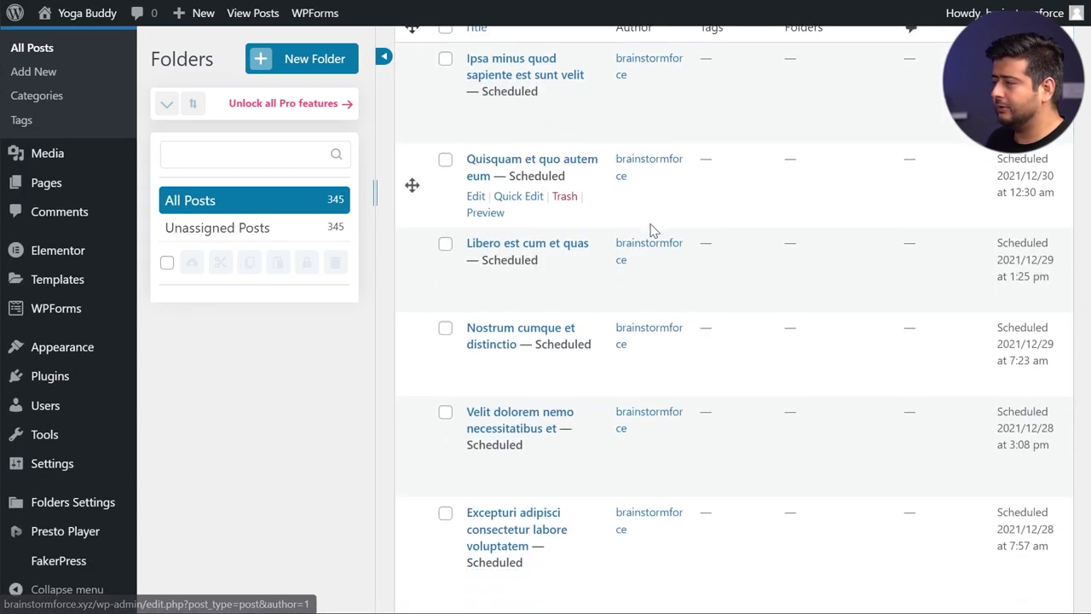
scroll(652, 229, "up", 2)
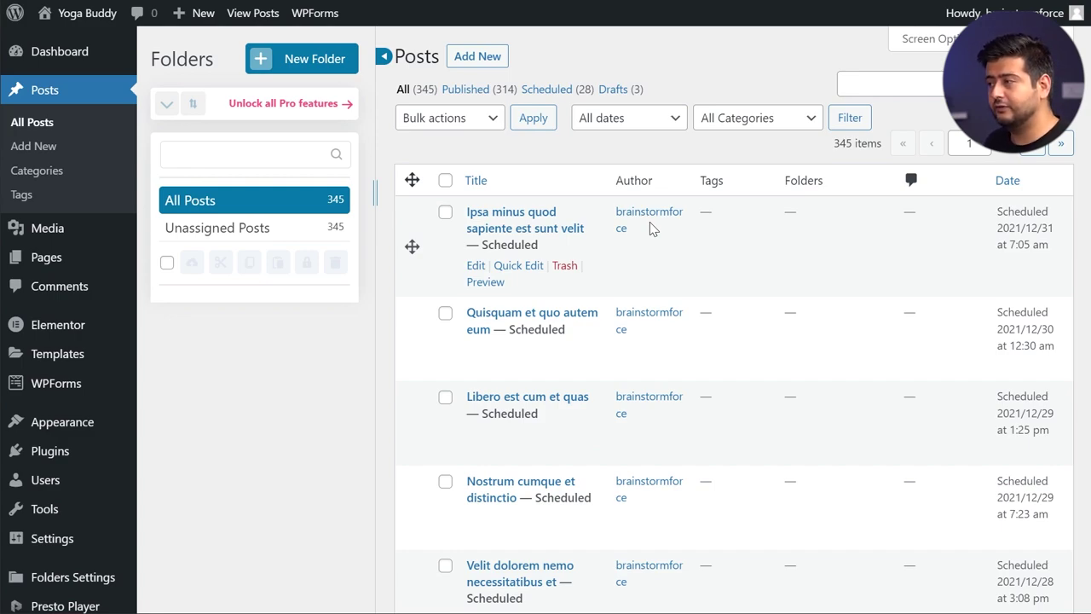
left_click(290, 61)
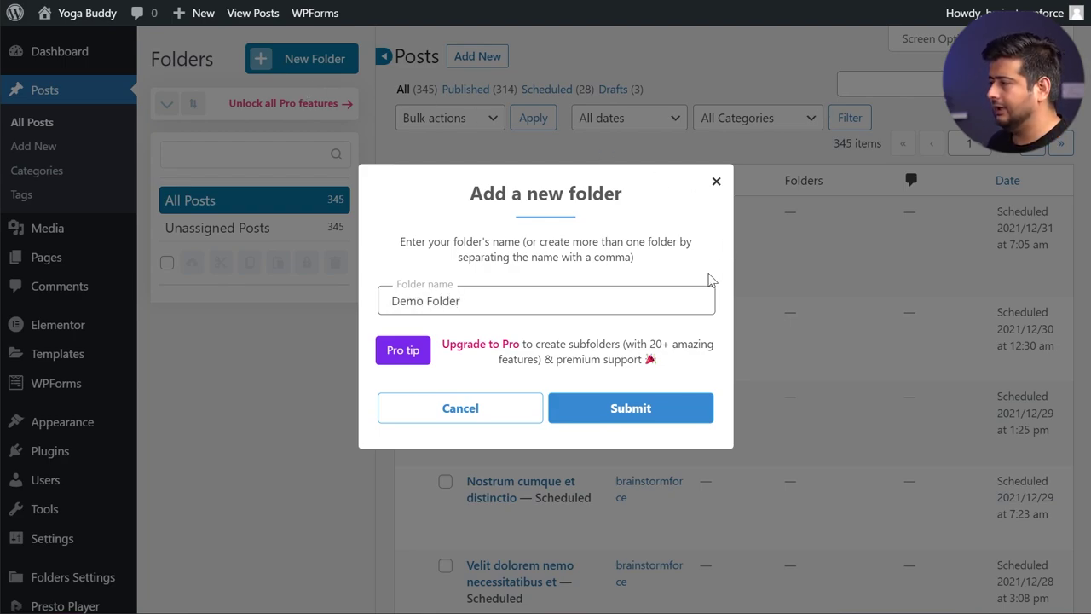
left_click(649, 405)
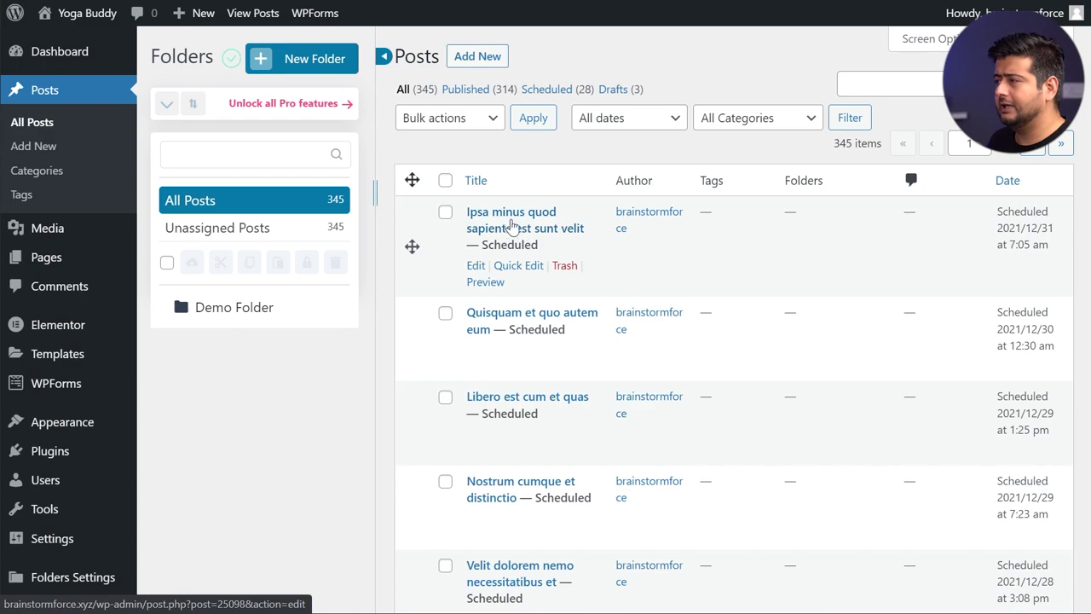
- Move the first three scheduled posts into Demo Folder, and check the unassigned posts and the folder's contents
left_click(445, 181)
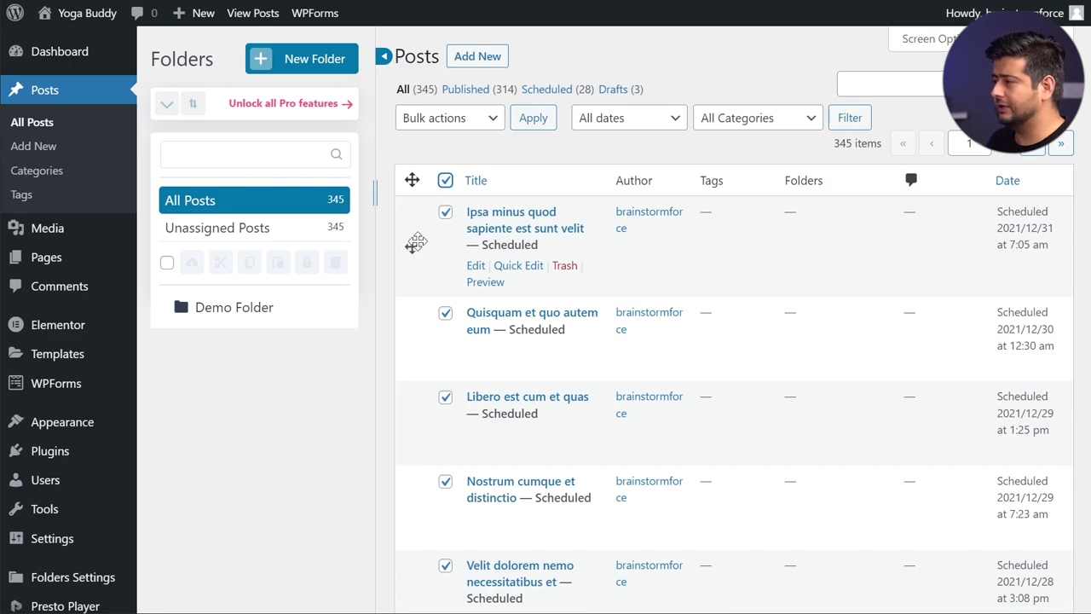
left_click(445, 181)
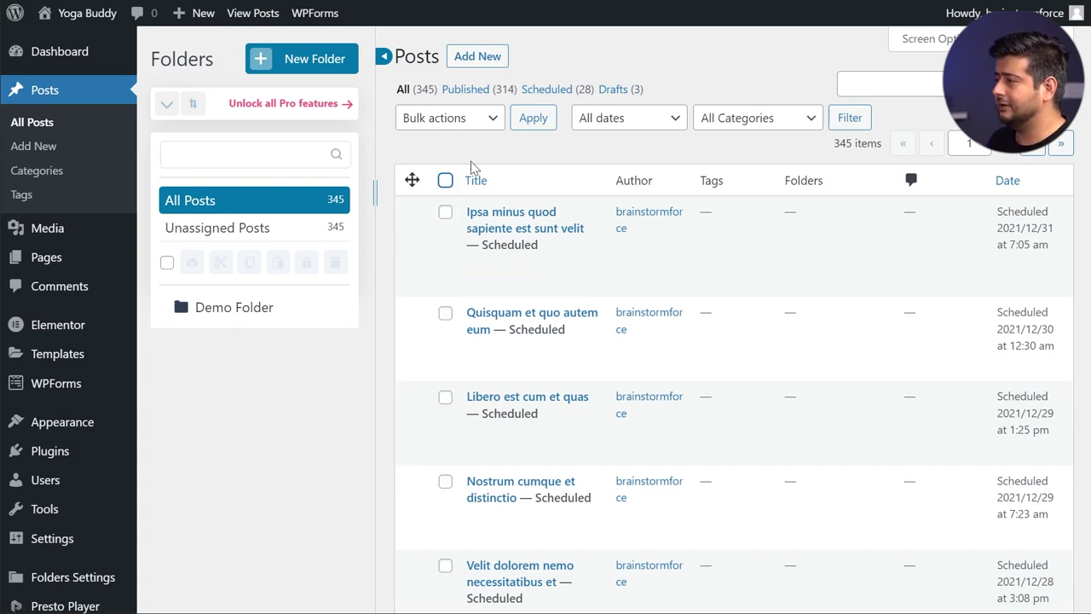
left_click_drag(412, 247, 303, 308)
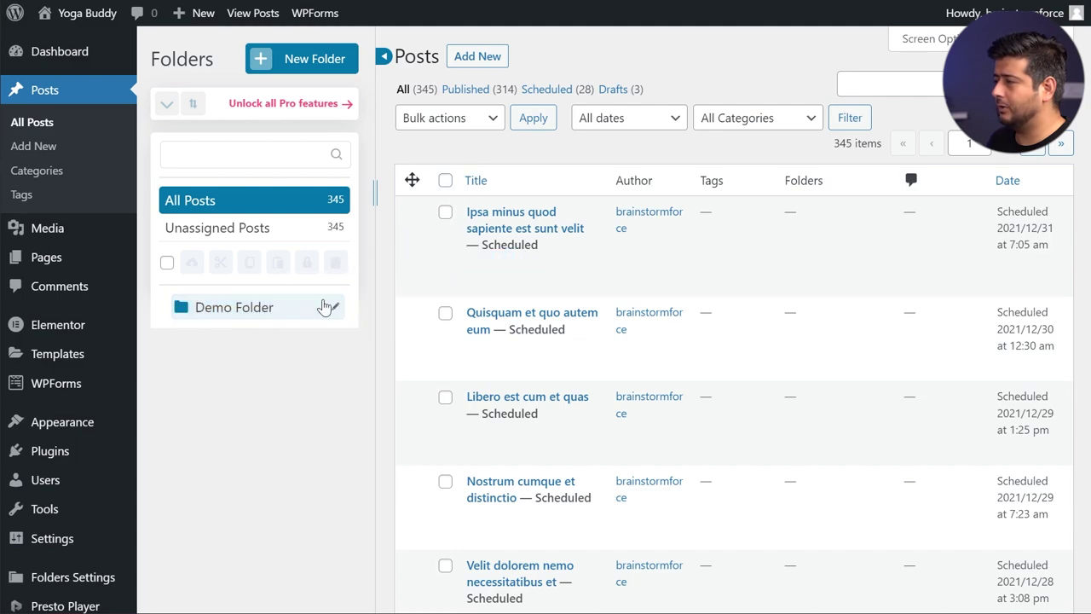
left_click_drag(412, 340, 256, 309)
left_click_drag(415, 423, 256, 308)
left_click_drag(411, 339, 247, 307)
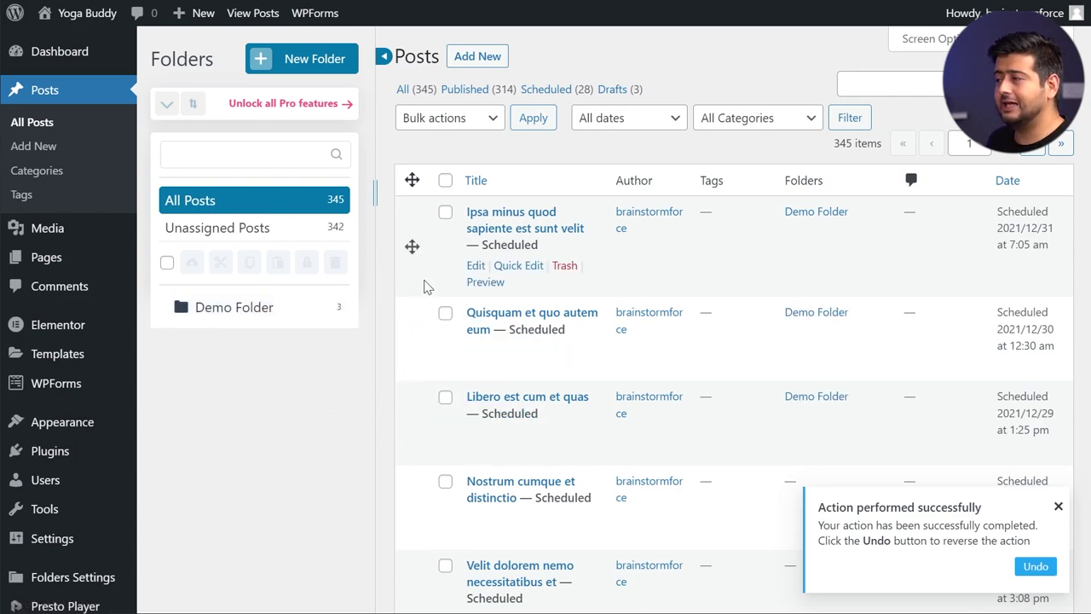
left_click(193, 230)
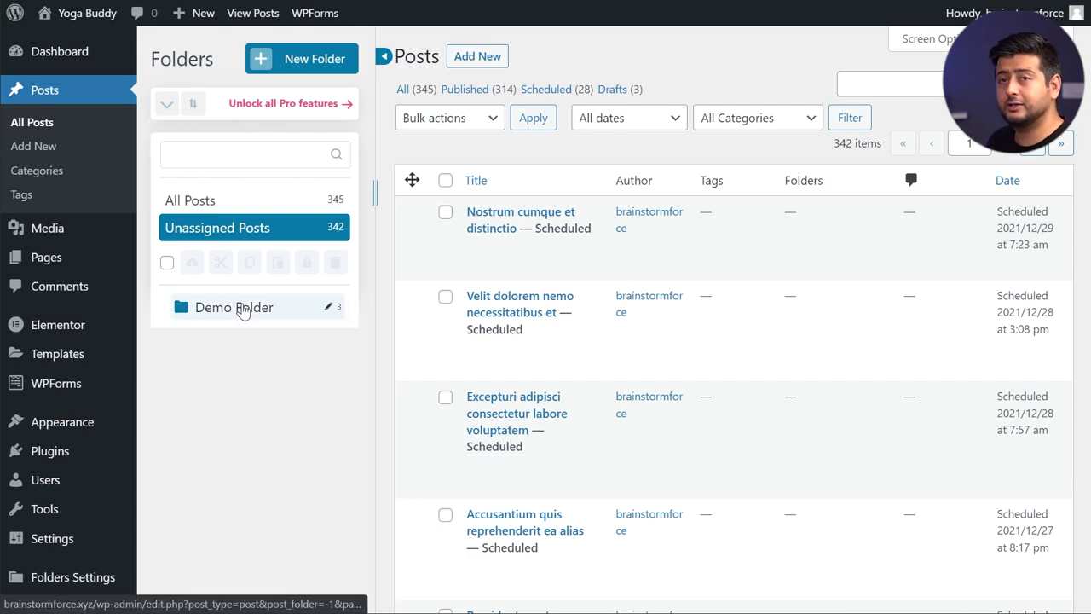
left_click(243, 309)
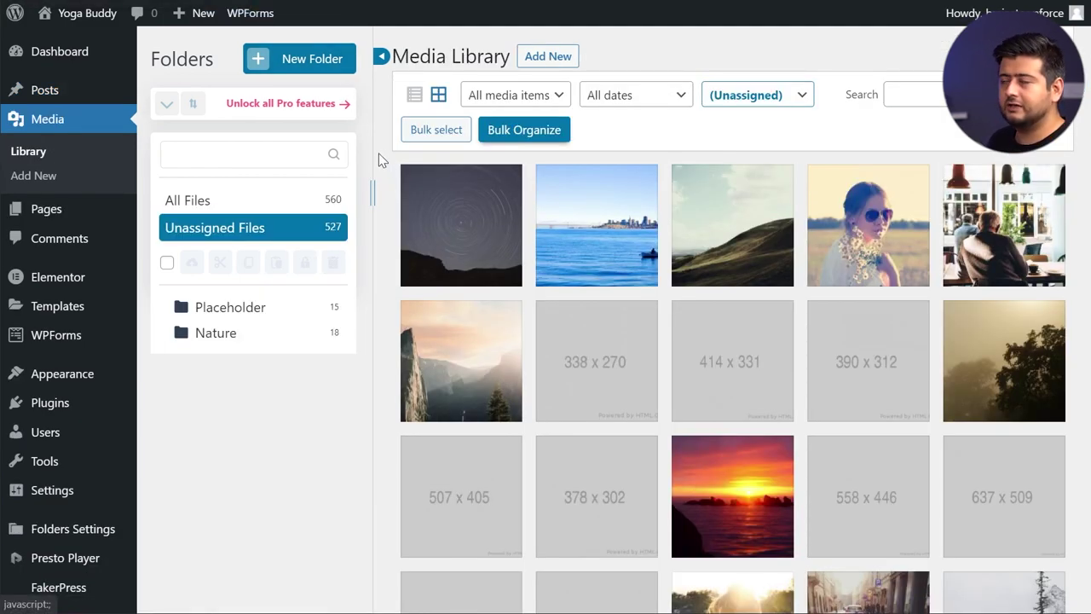
- Check the folder search, expand and sort options for the media library folders
left_click(241, 154)
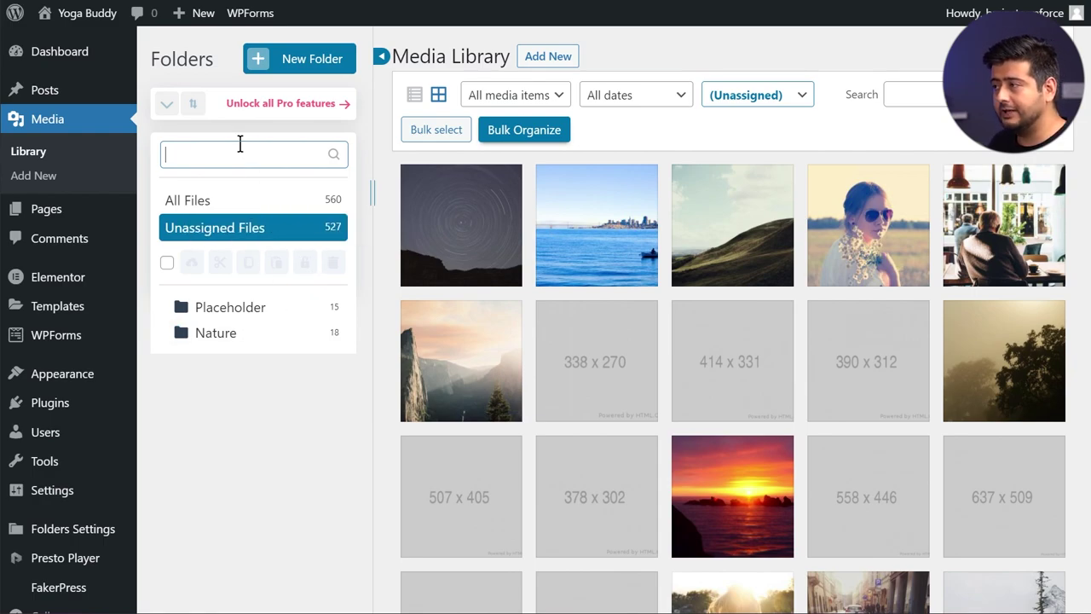
left_click(166, 105)
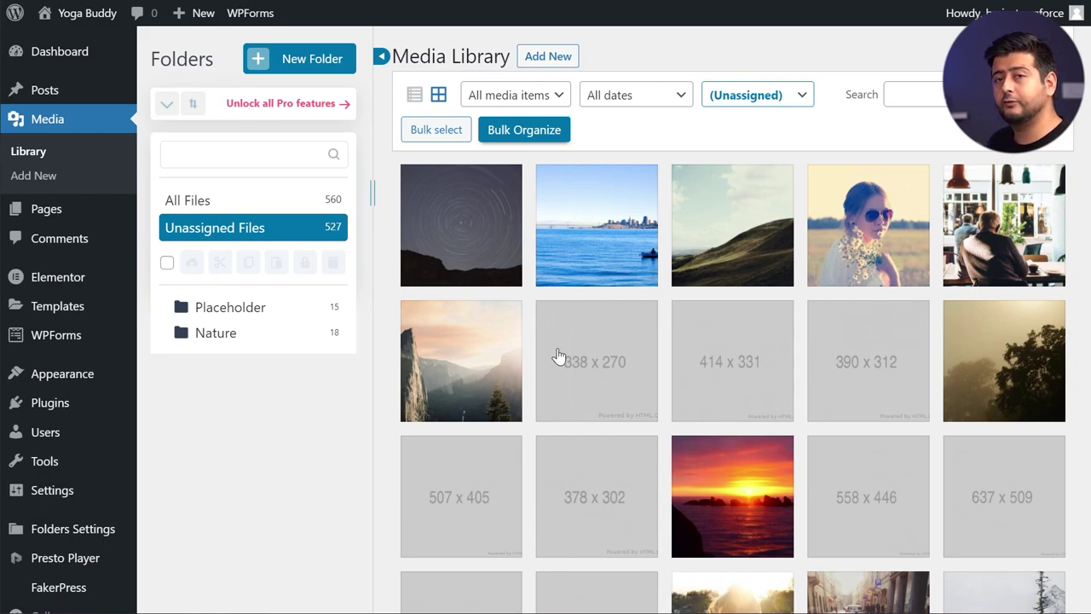
left_click(194, 106)
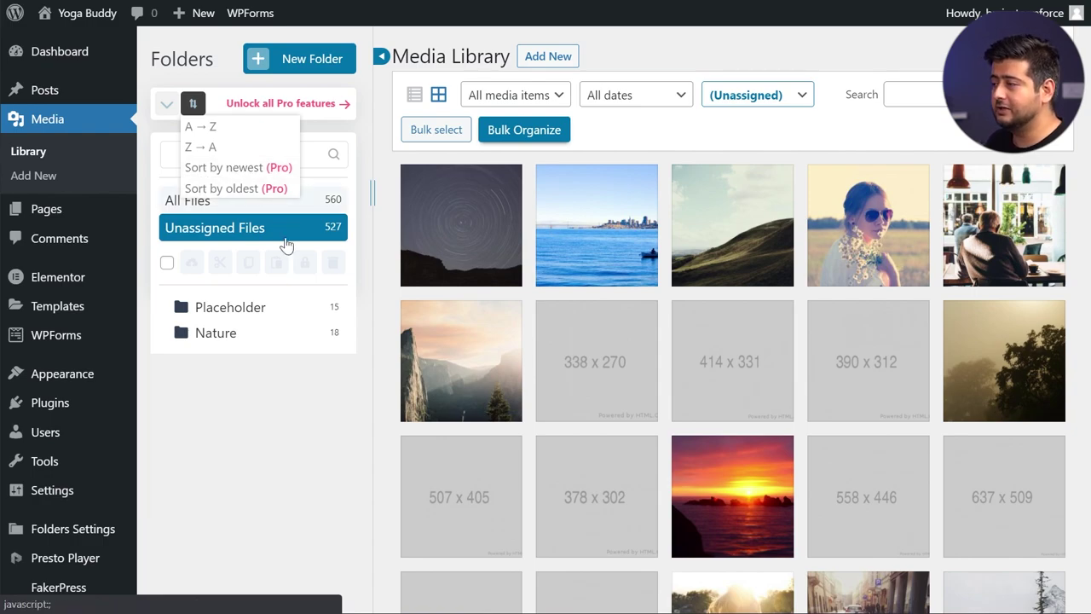
left_click(314, 441)
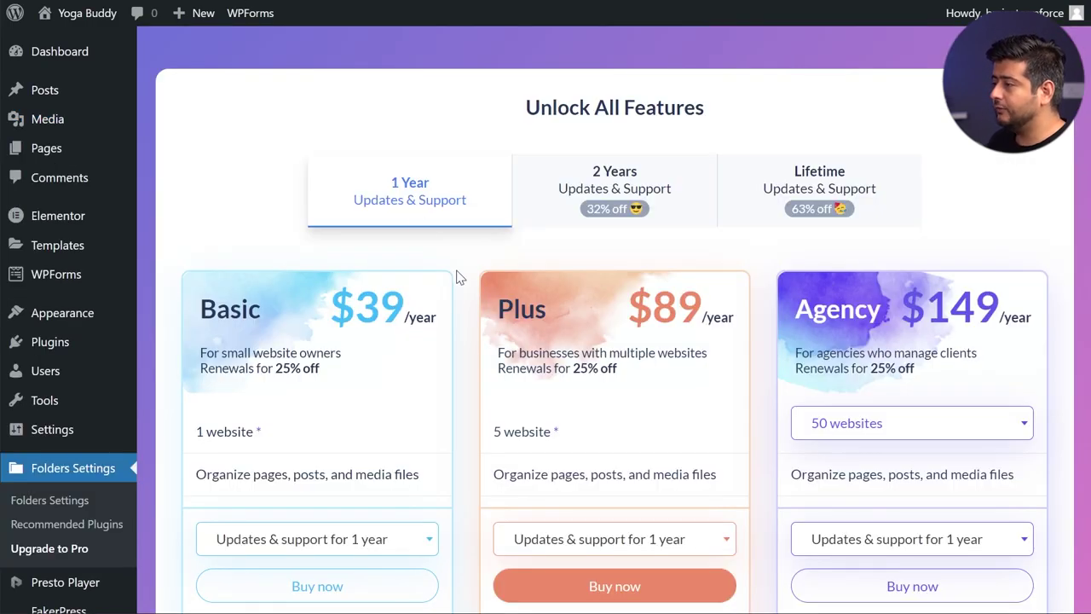
- Examine the Pro feature list on the upgrade page, including the explanations for subfolders, dynamic folders, post types, metadata and date sorting
scroll(434, 275, "down", 5)
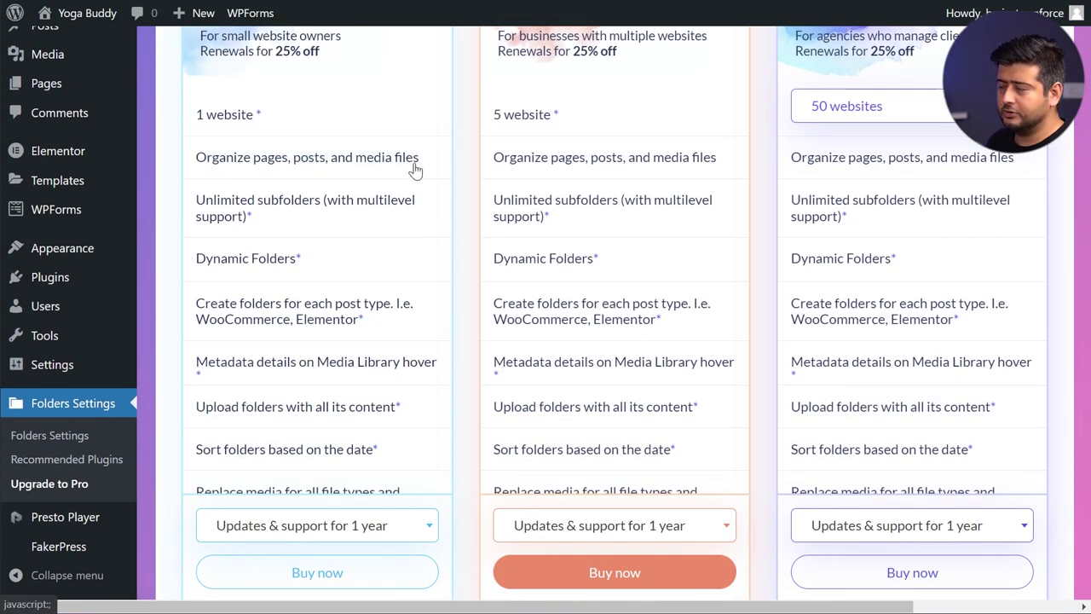
mouse_move(309, 212)
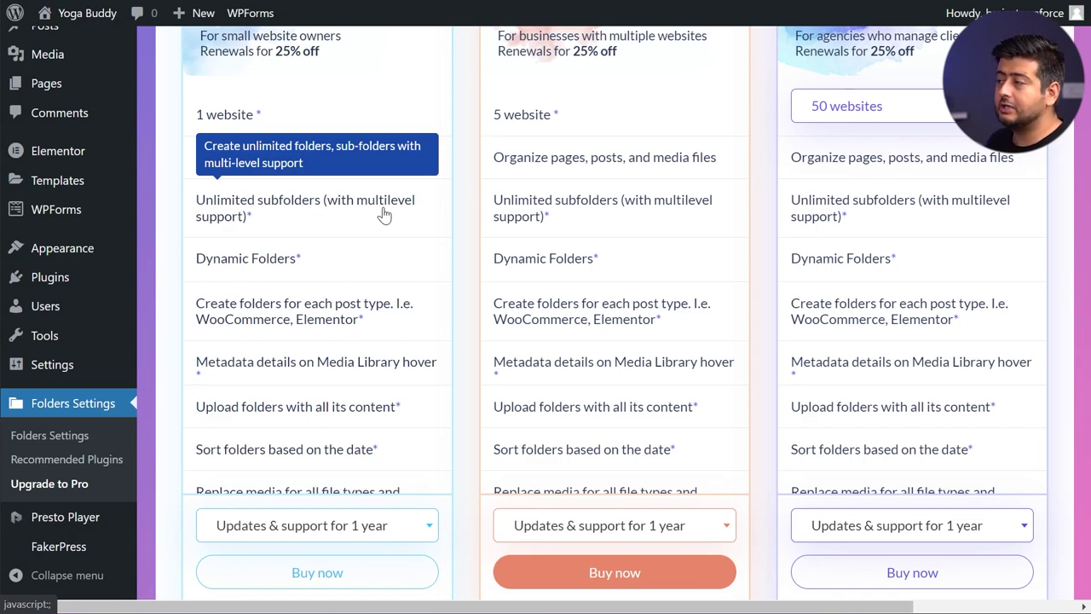
mouse_move(300, 260)
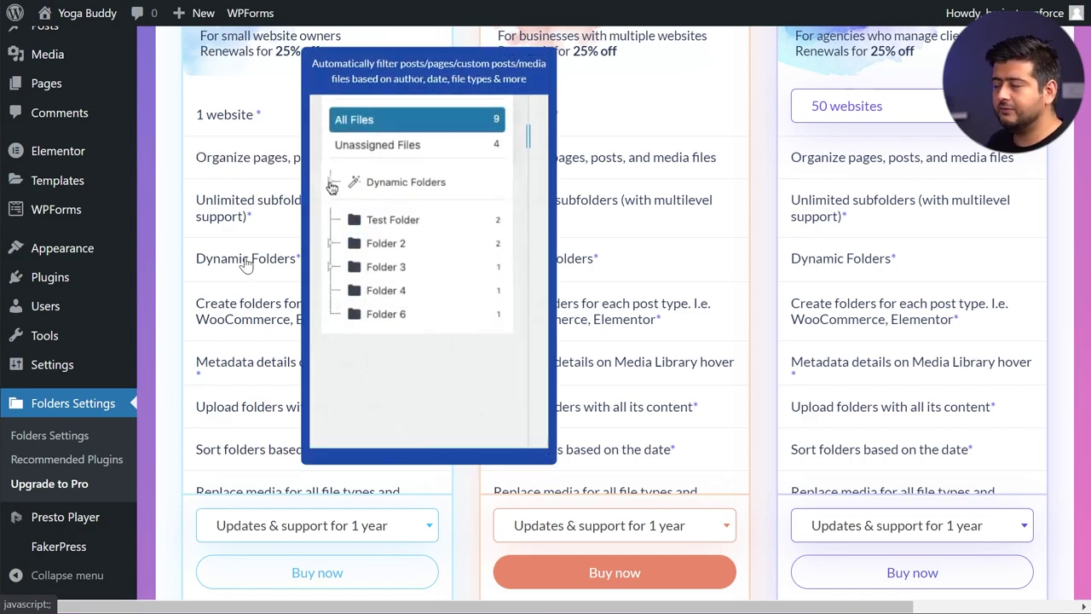
scroll(476, 345, "down", 3)
mouse_move(317, 175)
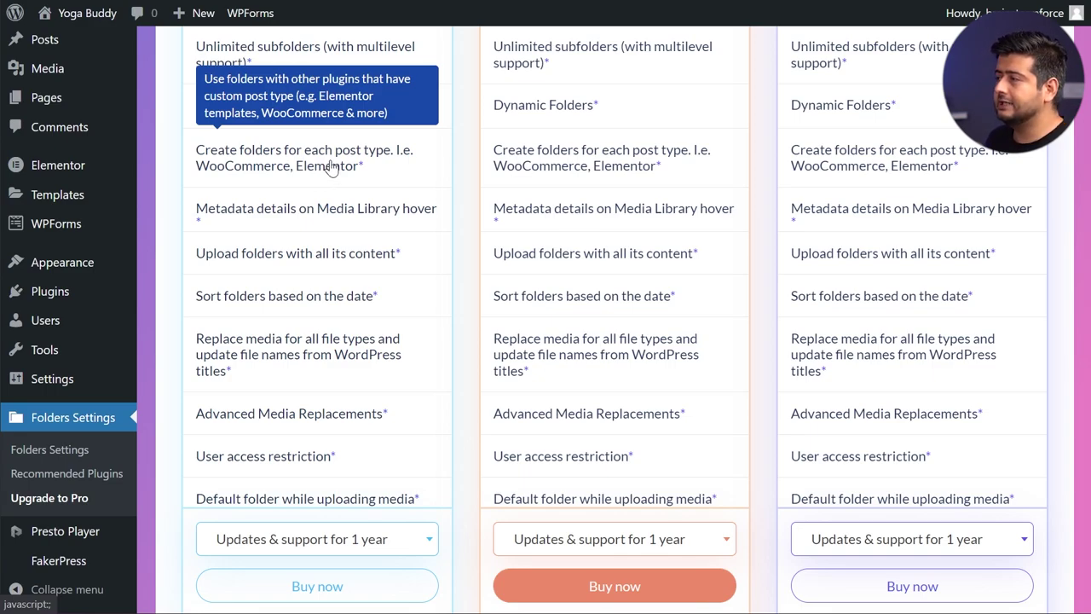
mouse_move(269, 215)
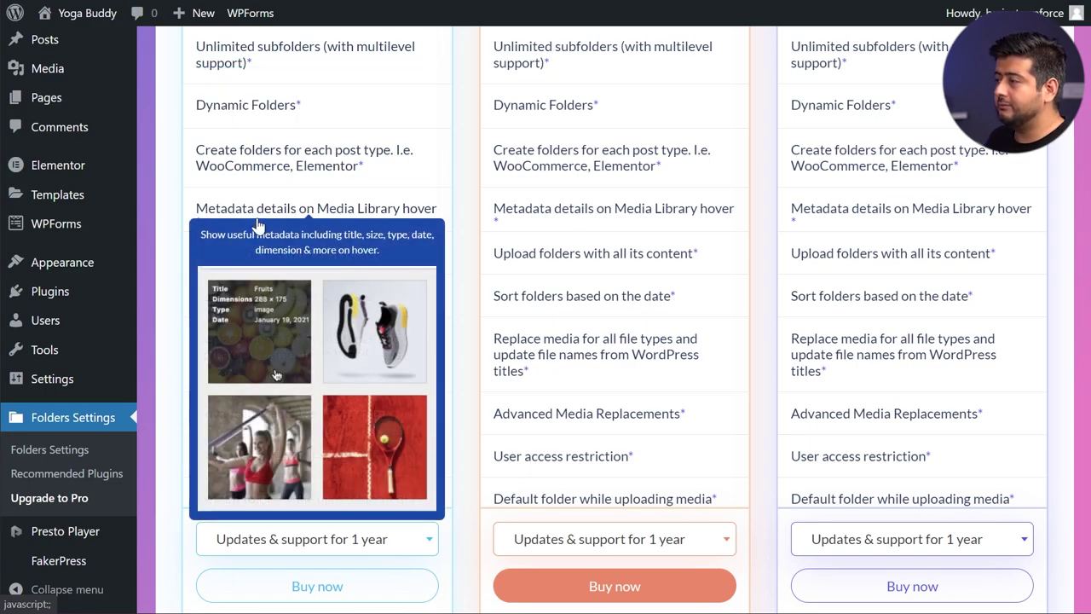
scroll(469, 207, "down", 2)
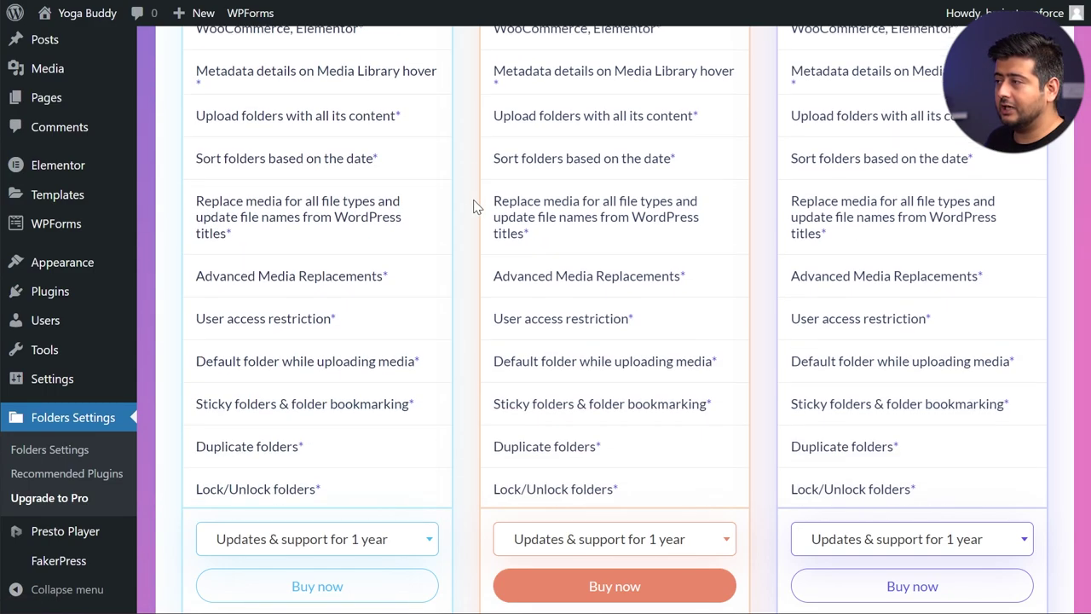
mouse_move(384, 109)
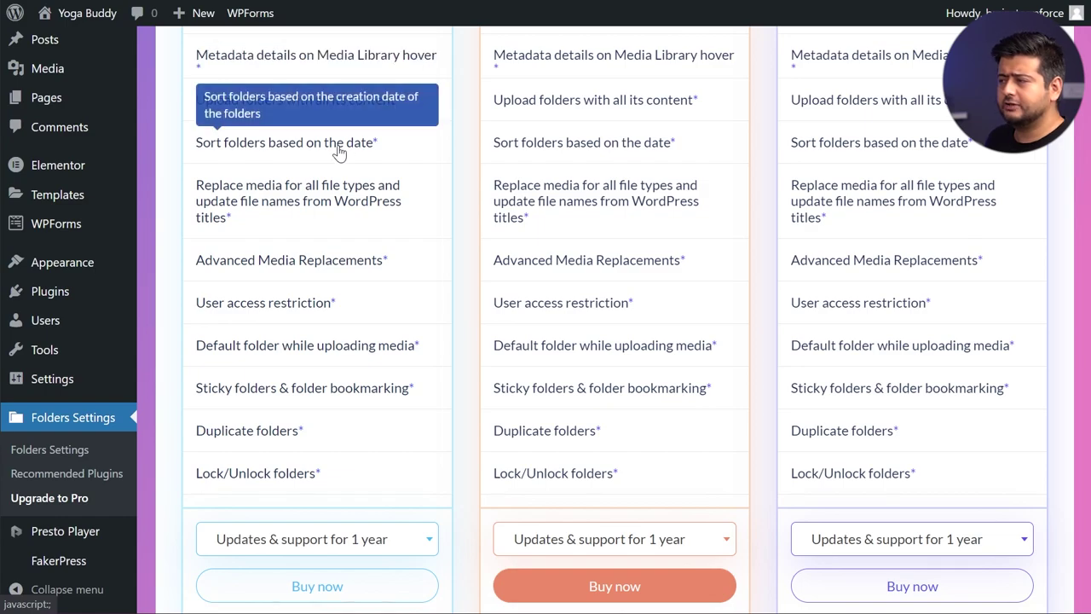
scroll(345, 166, "down", 2)
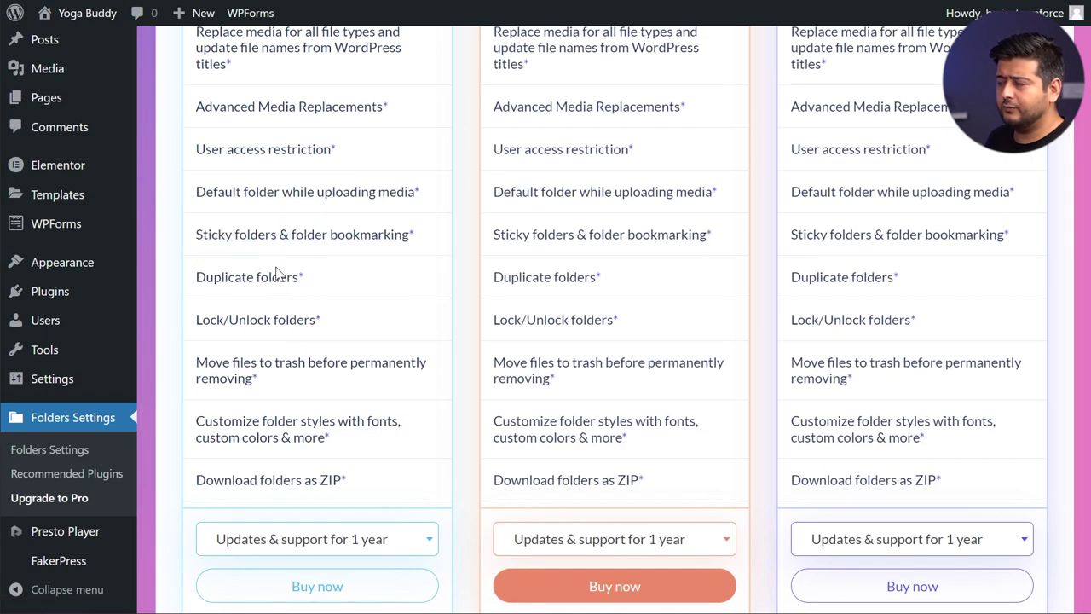
mouse_move(273, 149)
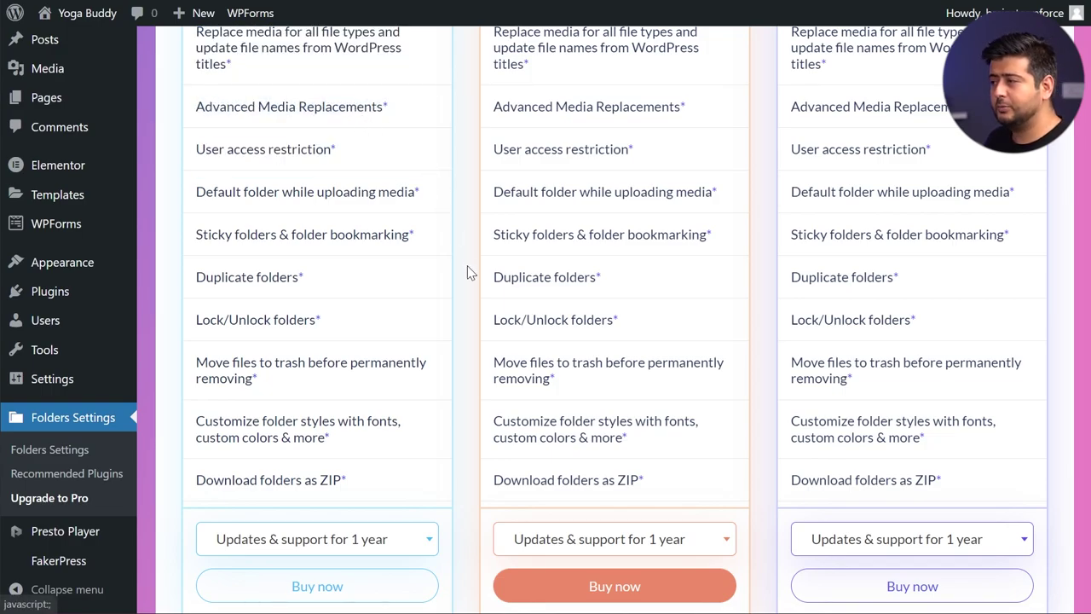
- Compare the prices, website limits and remaining features of the Basic, Plus and Agency plans
scroll(469, 271, "down", 3)
scroll(451, 256, "up", 3)
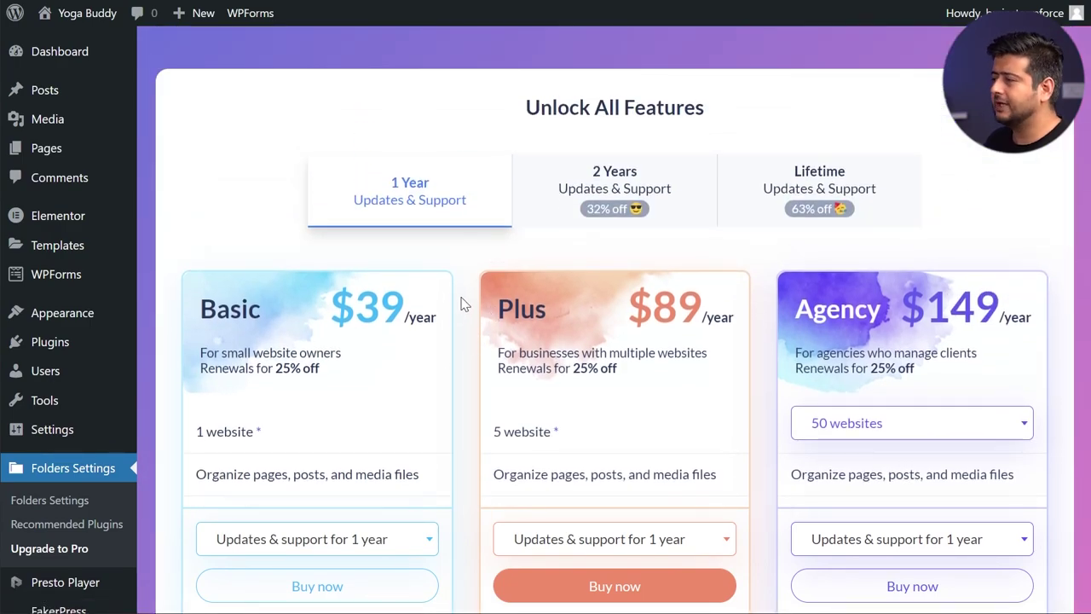
scroll(460, 311, "down", 3)
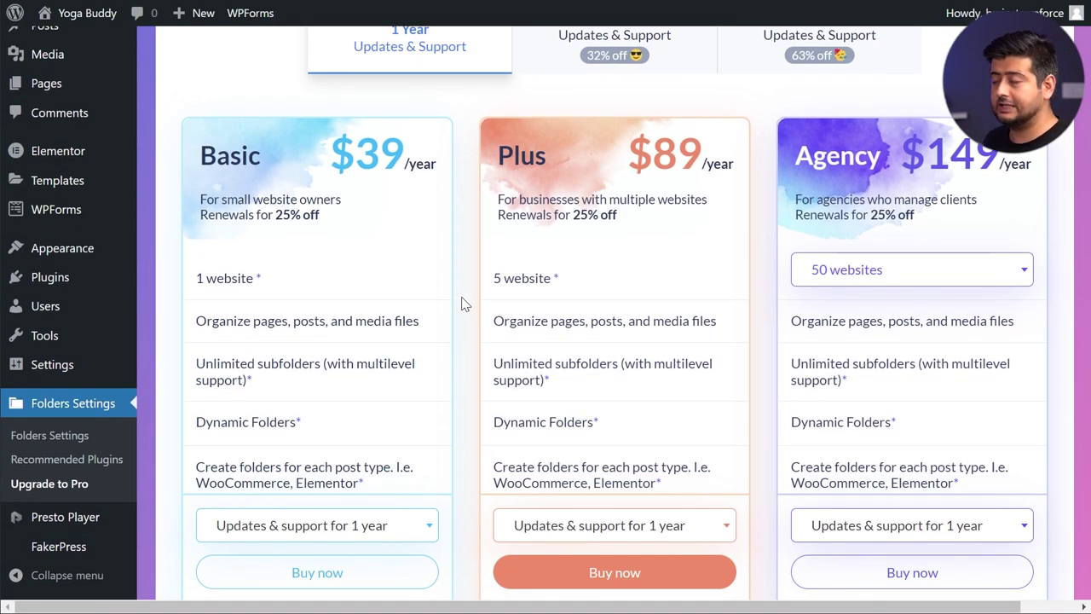
scroll(460, 308, "down", 4)
scroll(459, 307, "up", 6)
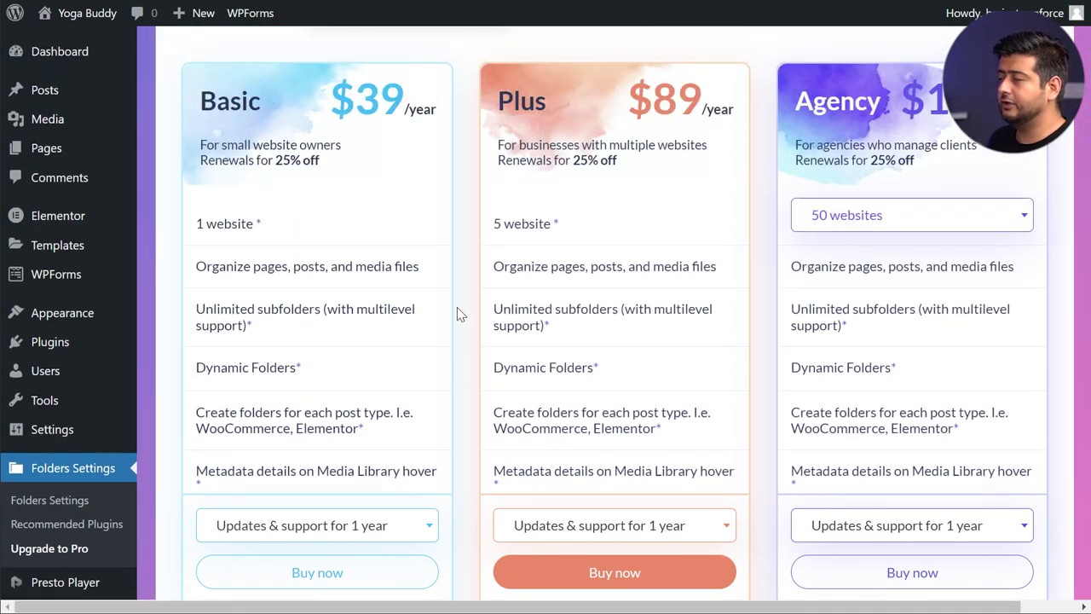